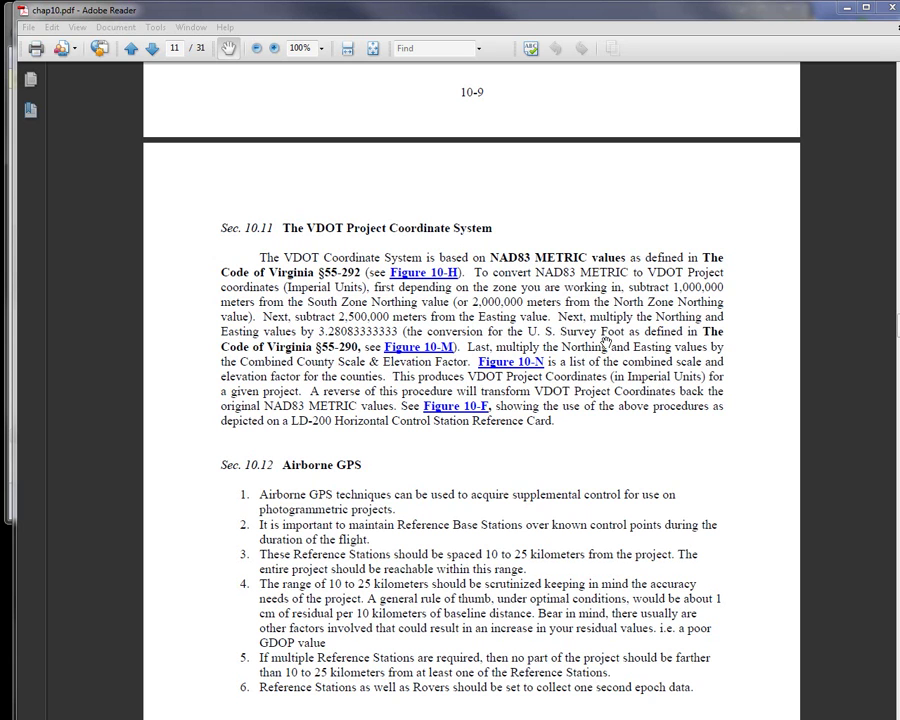
- Read Pittsylvania's combined scale and elevation factor, 1.00002, in Figure 10-N, then minimize Adobe Reader
left_click(153, 53)
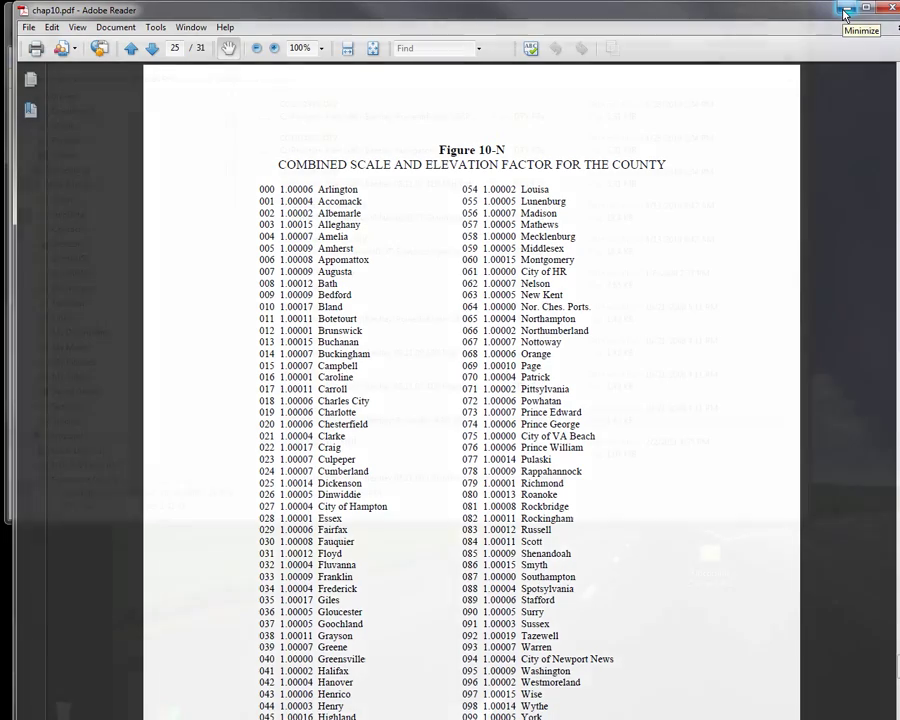
left_click(843, 11)
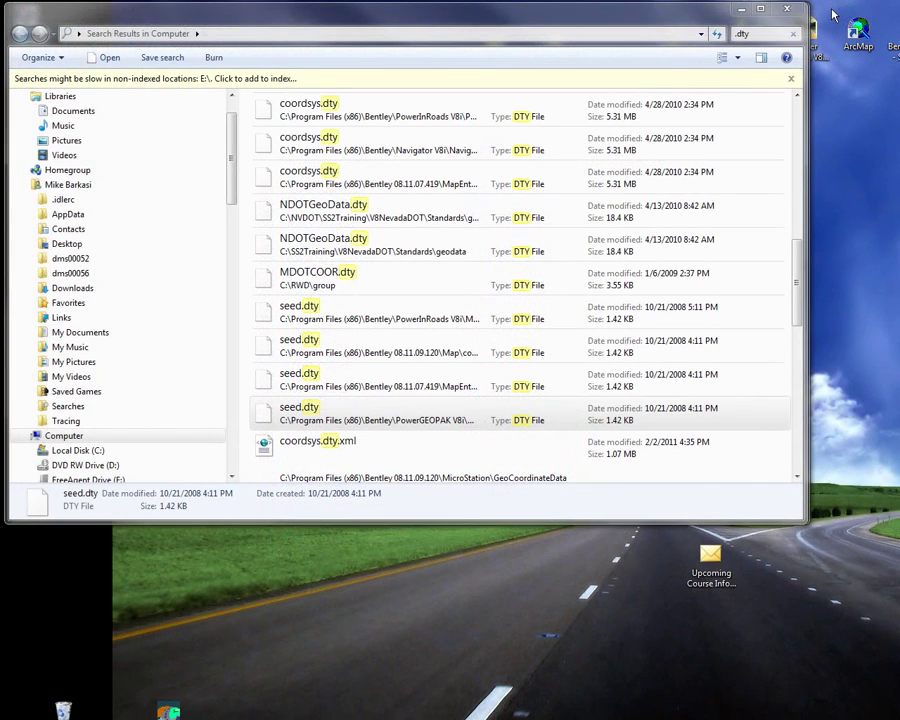
- Return to the .dty search results and copy the PowerGEOPAK V8i seed.dty file
left_click(520, 8)
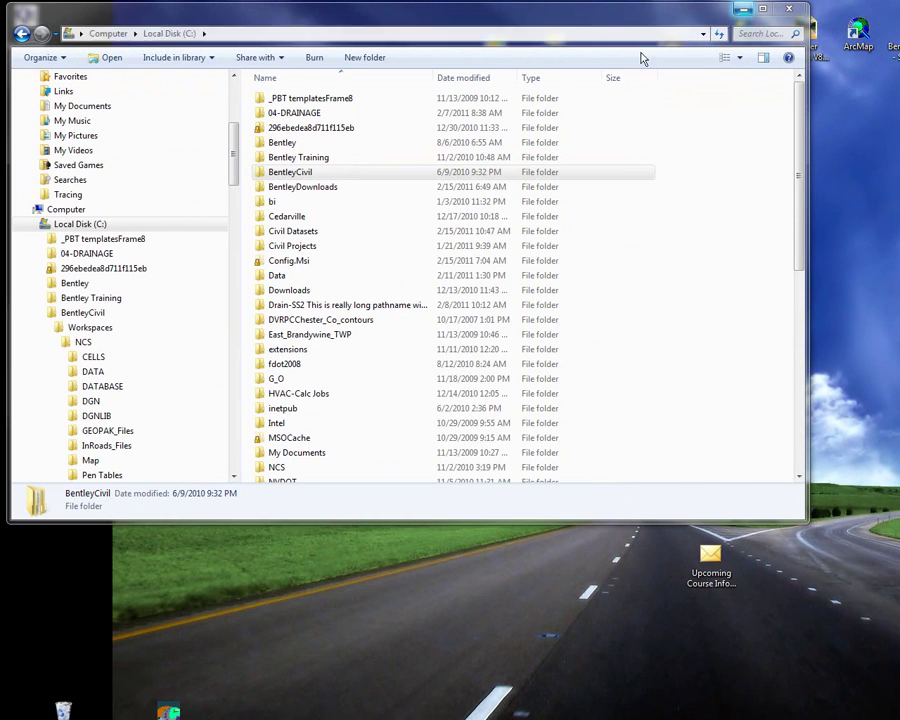
key("alt+Tab")
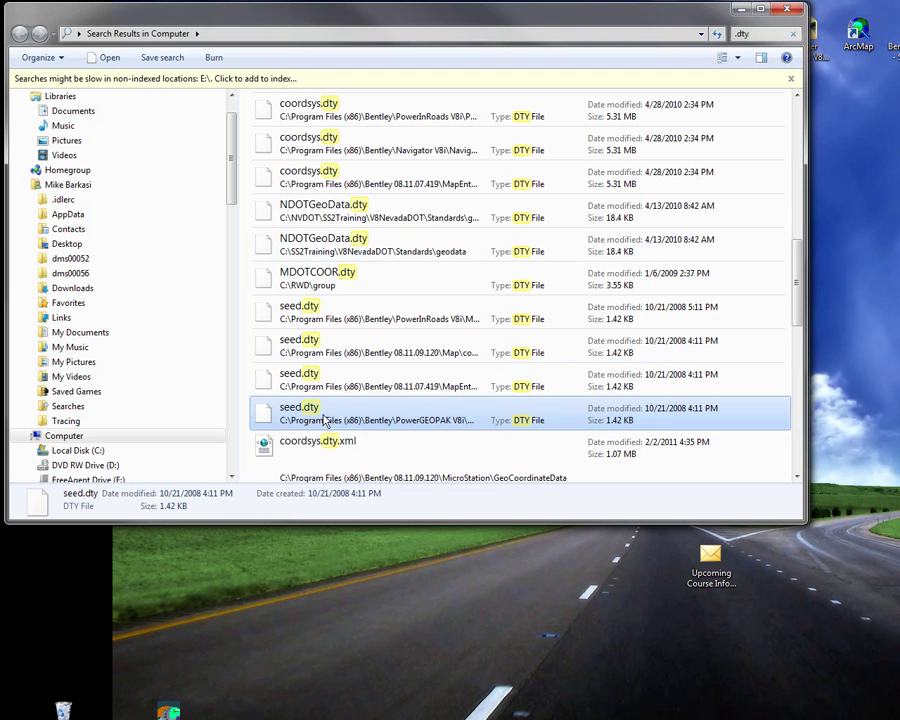
right_click(323, 420)
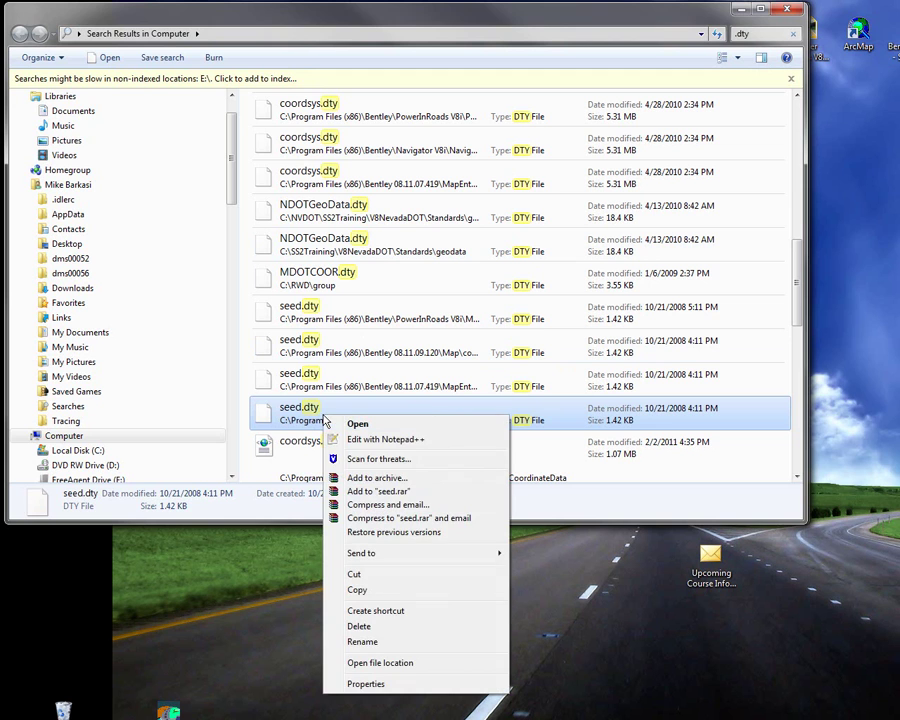
left_click(375, 593)
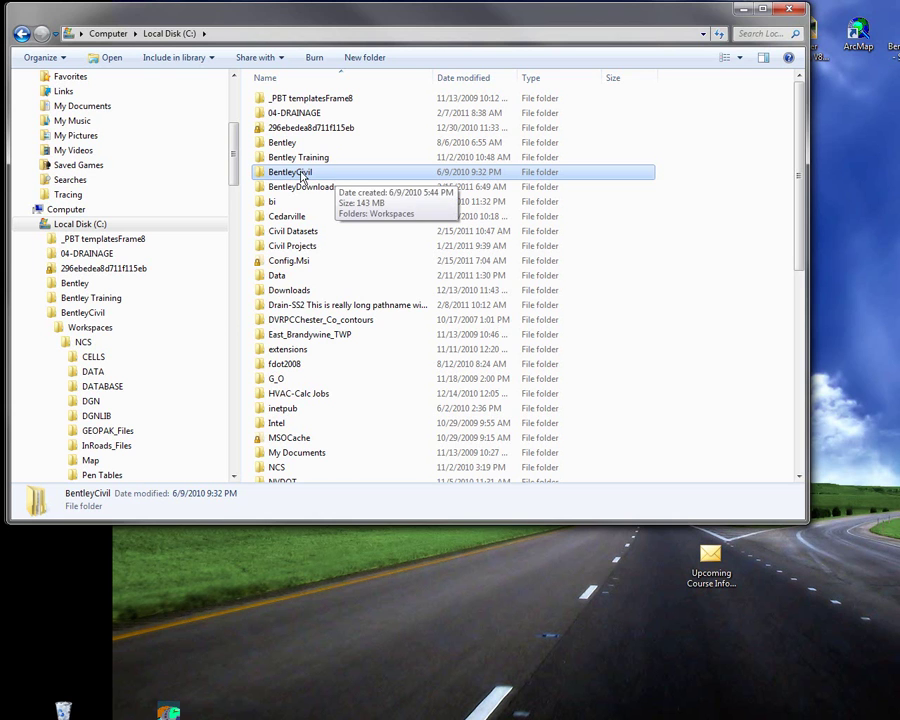
- Paste seed.dty into the BentleyCivil\Workspaces\NCS\Map folder
double_click(335, 175)
double_click(282, 103)
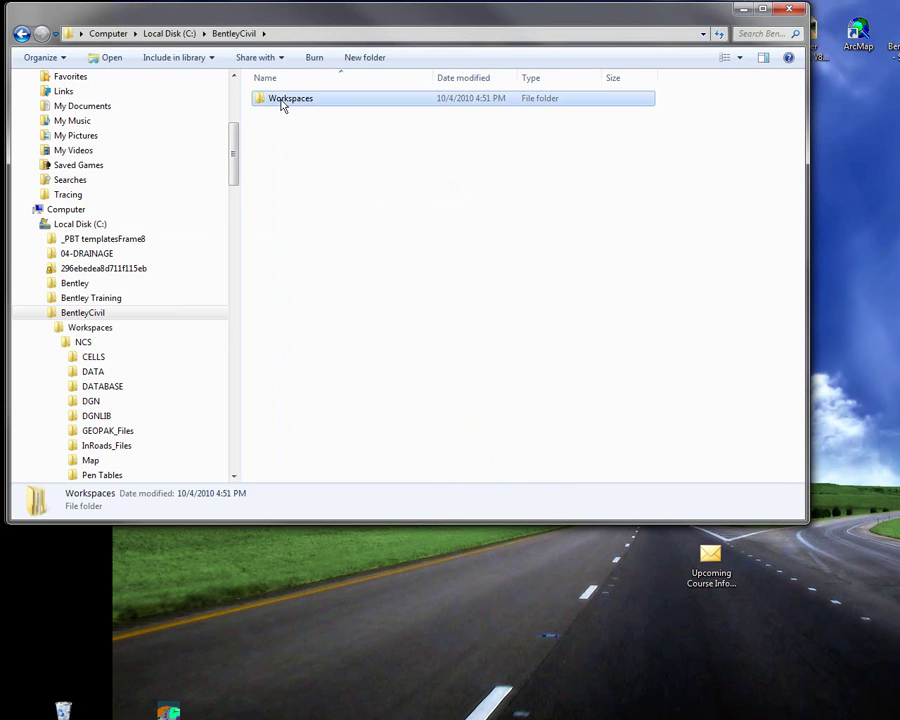
double_click(280, 100)
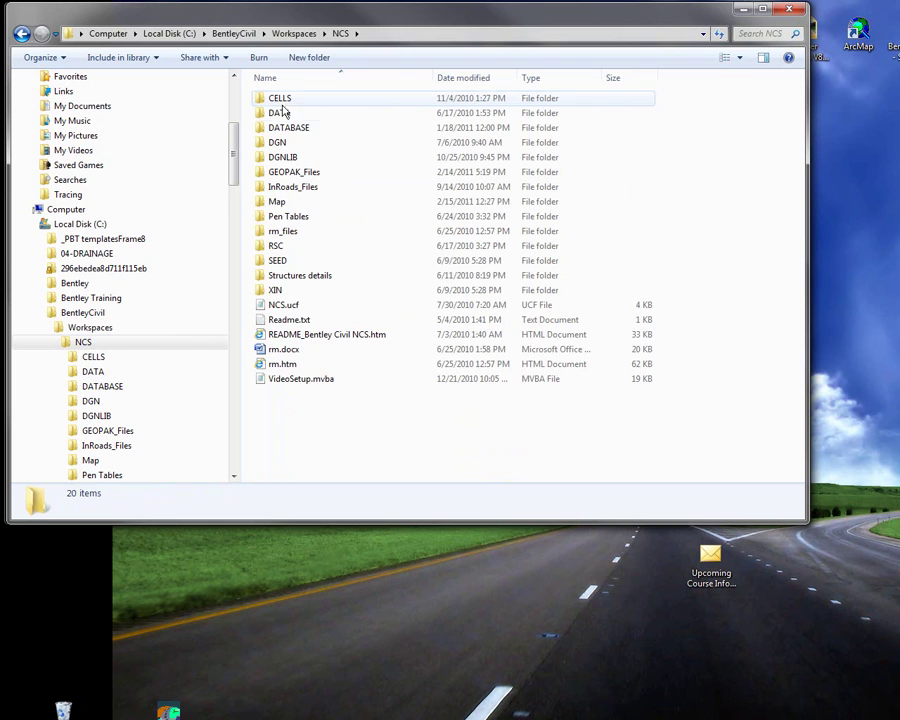
double_click(281, 205)
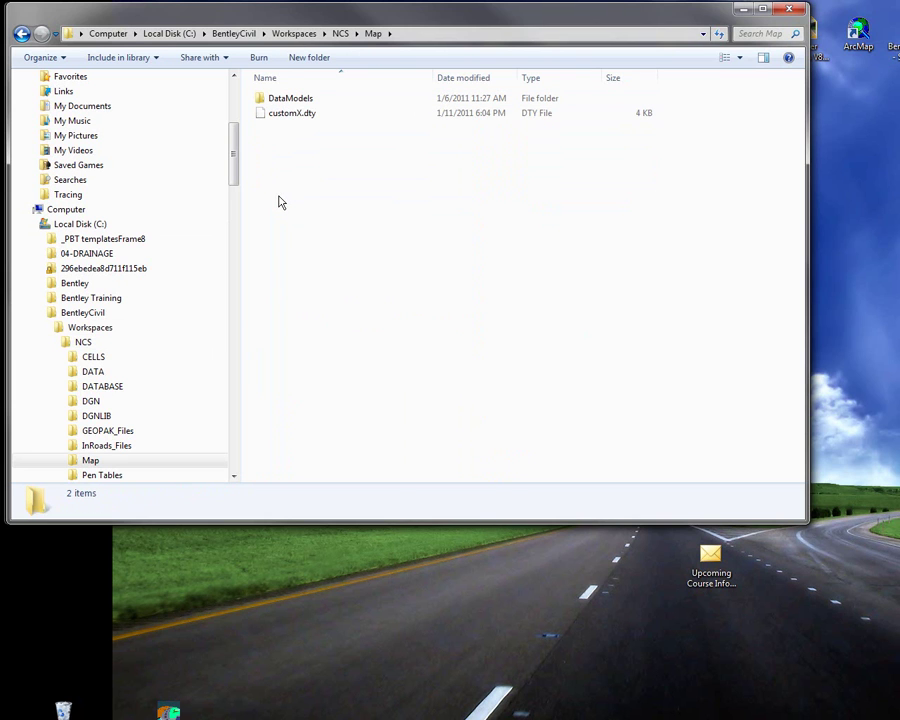
right_click(285, 199)
left_click(325, 294)
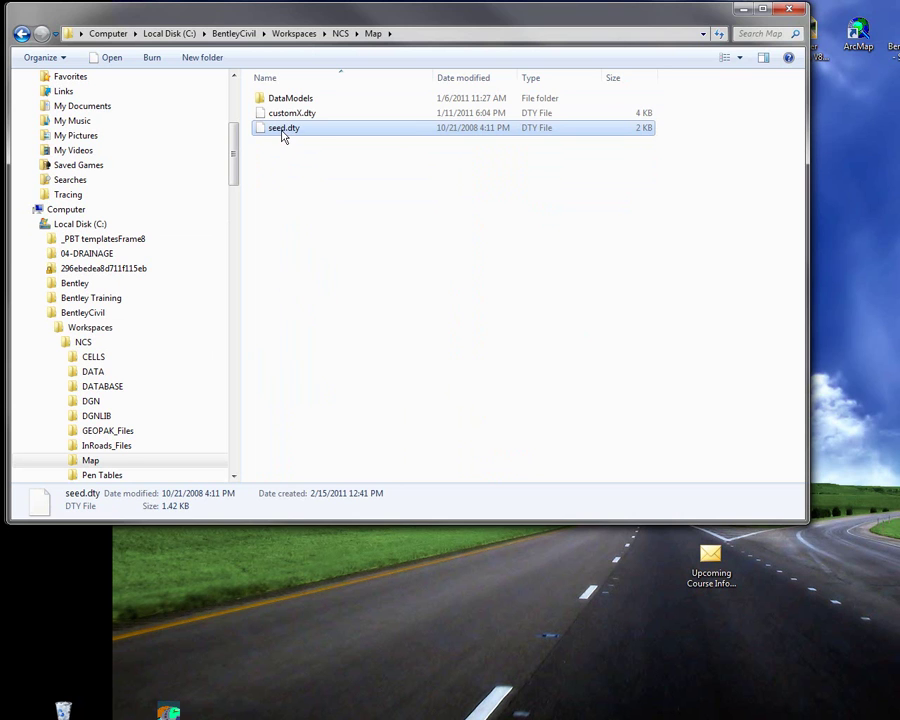
- Rename the pasted seed.dty to custom.dty
right_click(283, 133)
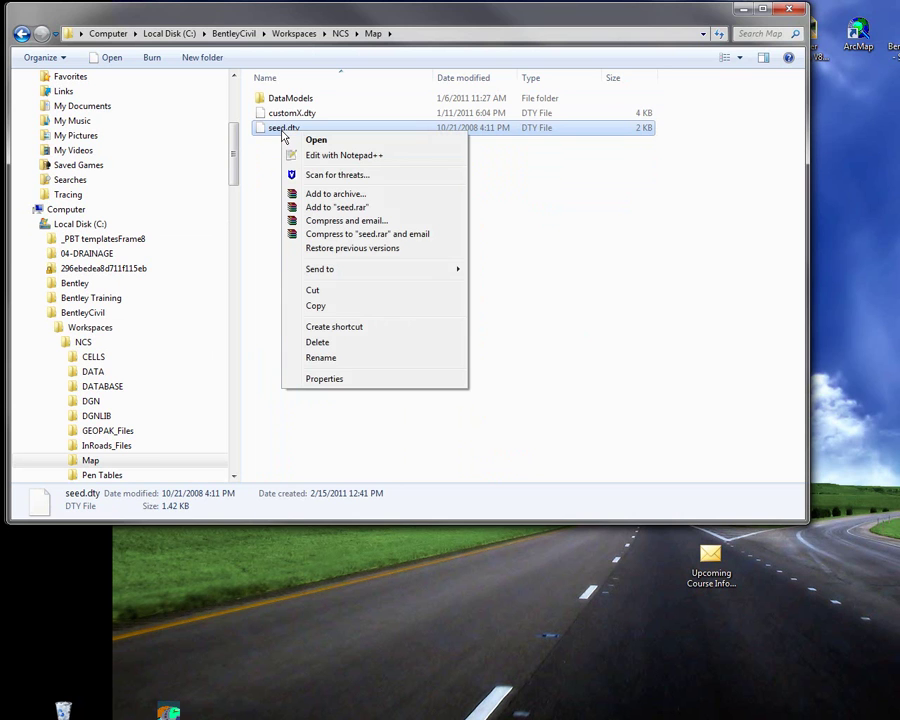
left_click(321, 358)
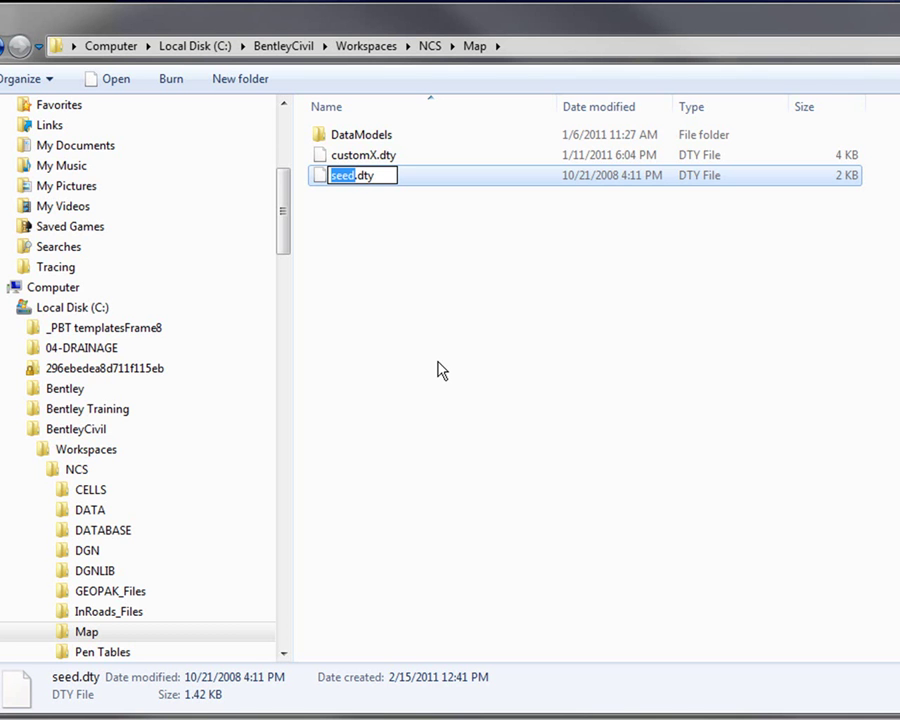
type("custom")
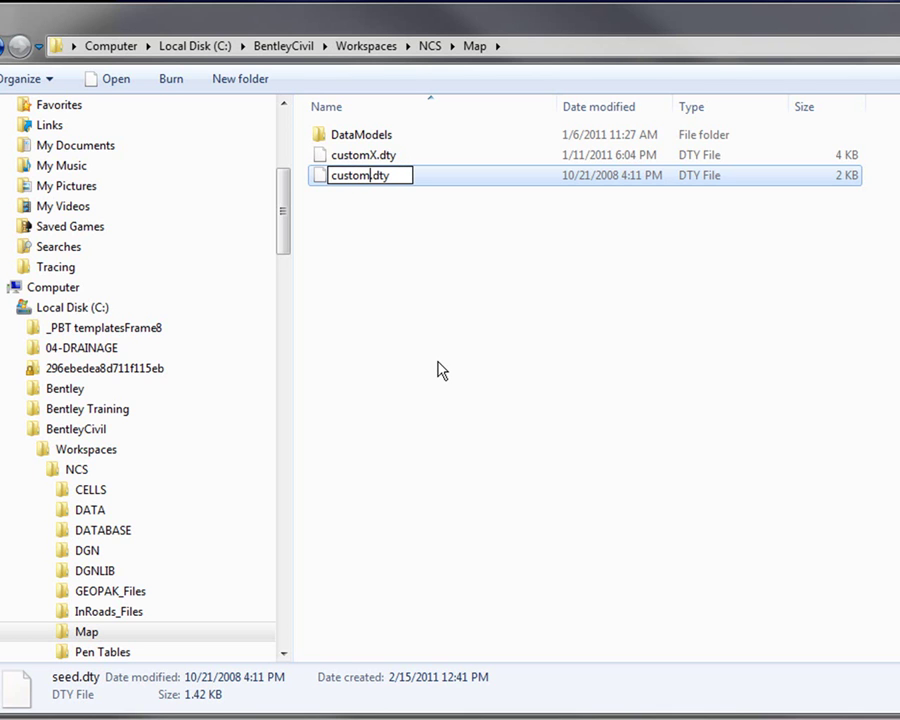
left_click(437, 370)
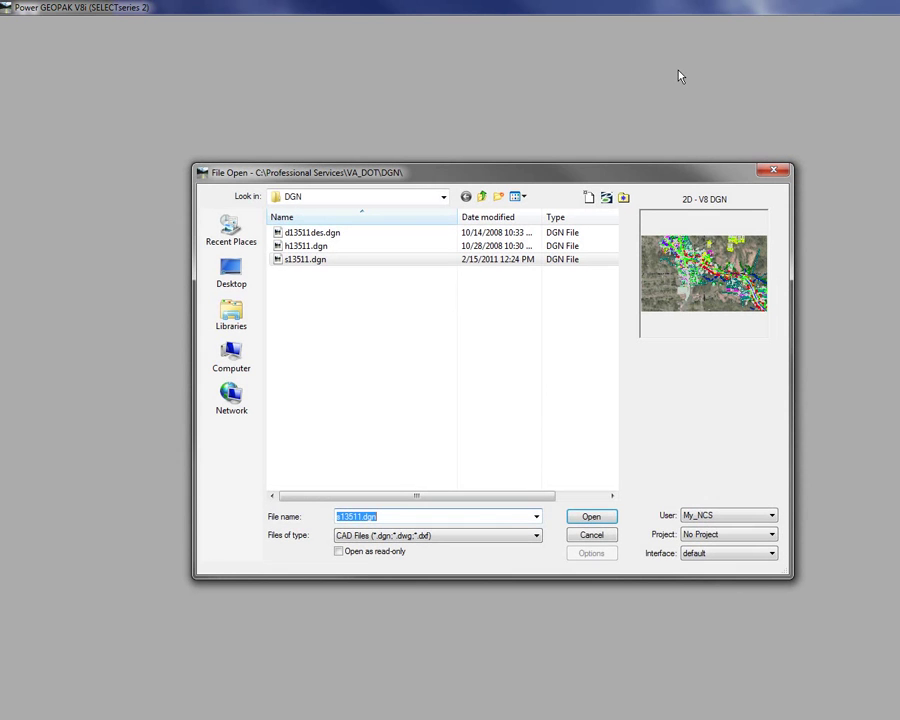
- Open s13511.dgn from the VA_DOT DGN folder
double_click(342, 260)
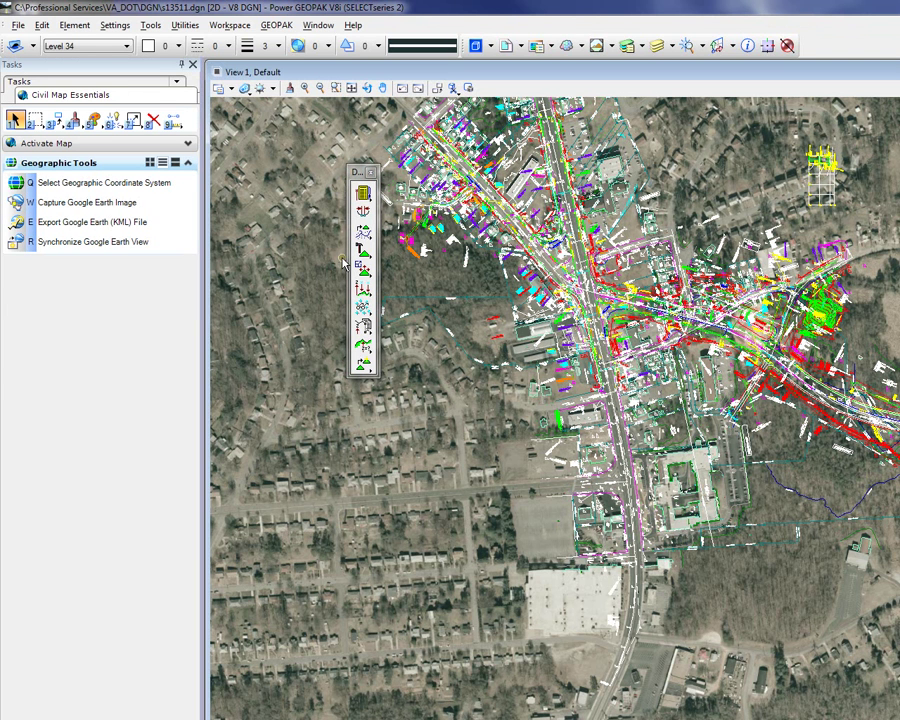
- Set MS_GEOCOORDINATE_USERLIBRARIES to C:\BentleyCivil\Workspaces\NCS\Map\custom.dty and save the user configuration
left_click(370, 172)
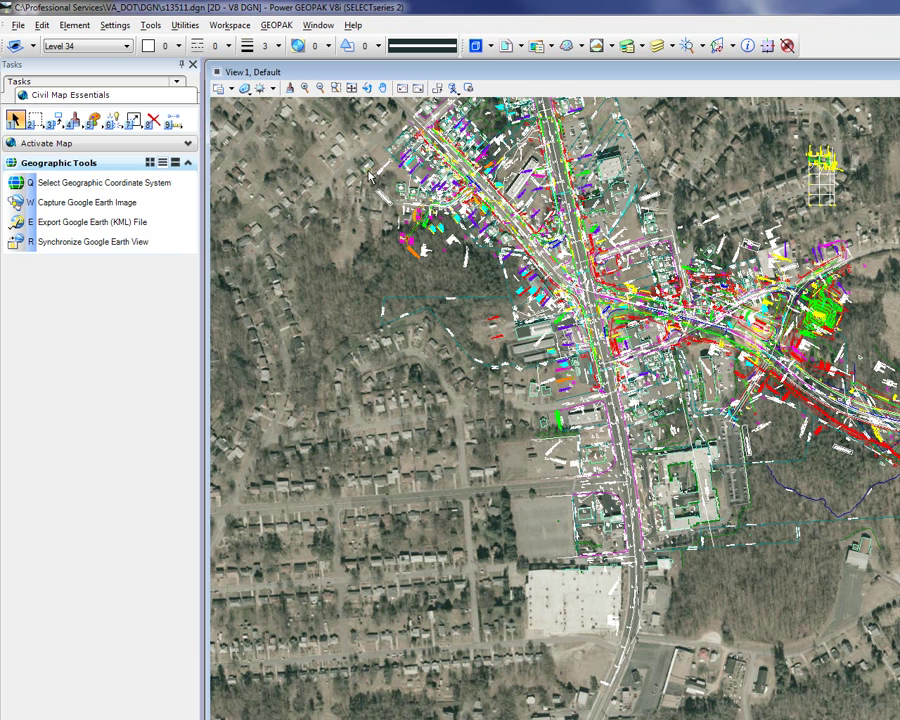
left_click(221, 25)
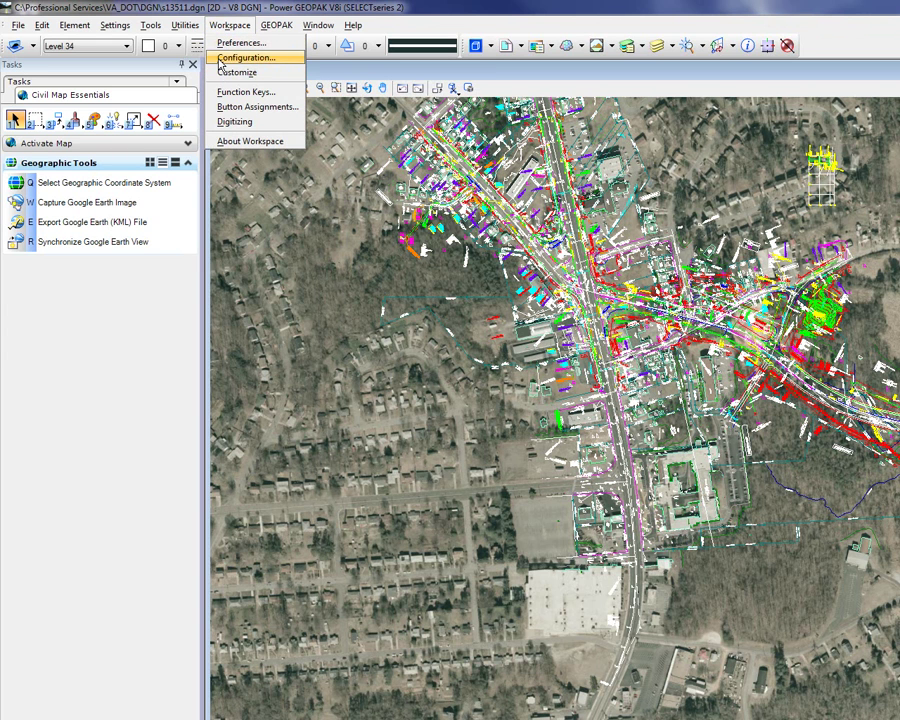
left_click(220, 58)
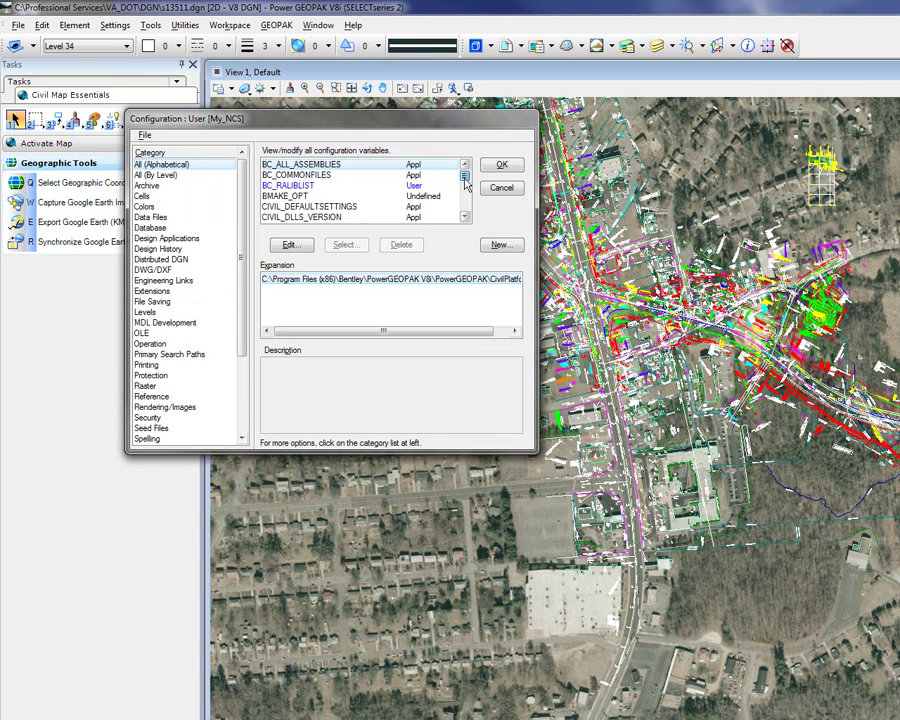
left_click_drag(465, 176, 465, 186)
left_click(370, 176)
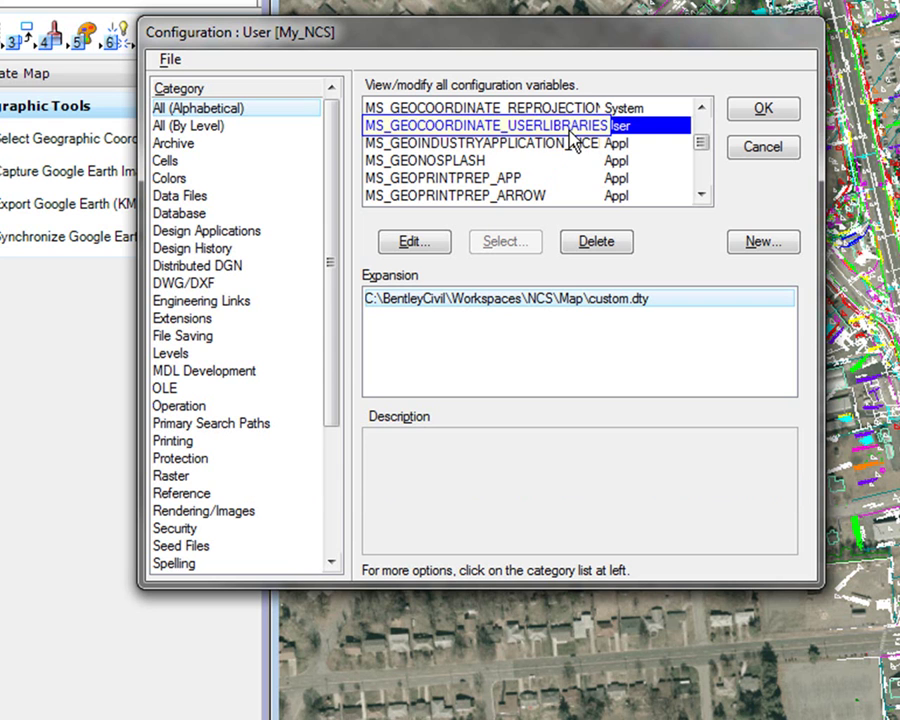
left_click(411, 243)
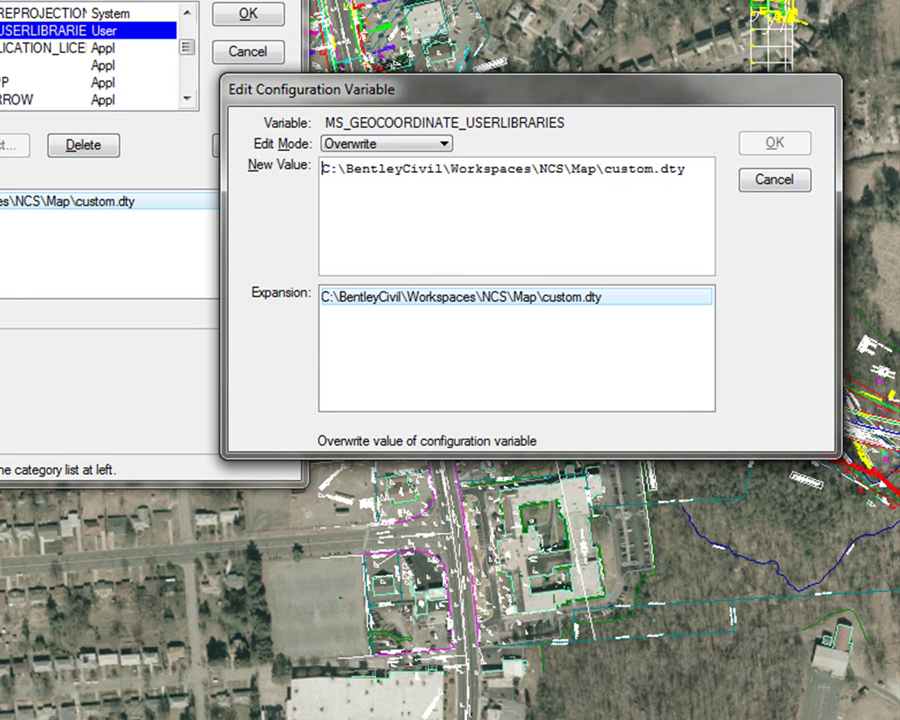
left_click_drag(597, 172, 330, 172)
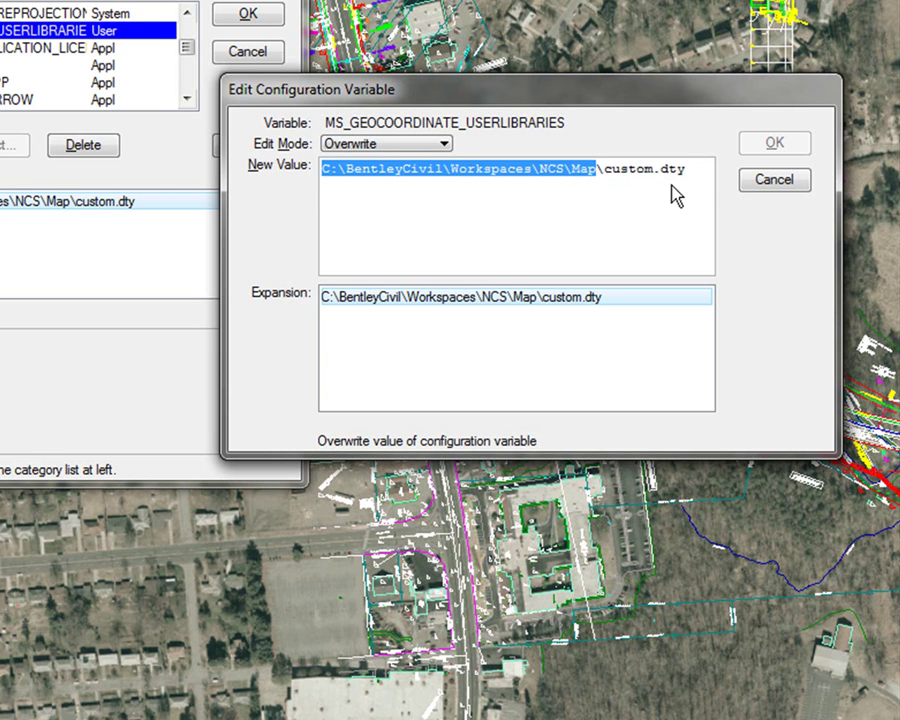
right_click(584, 160)
left_click(600, 217)
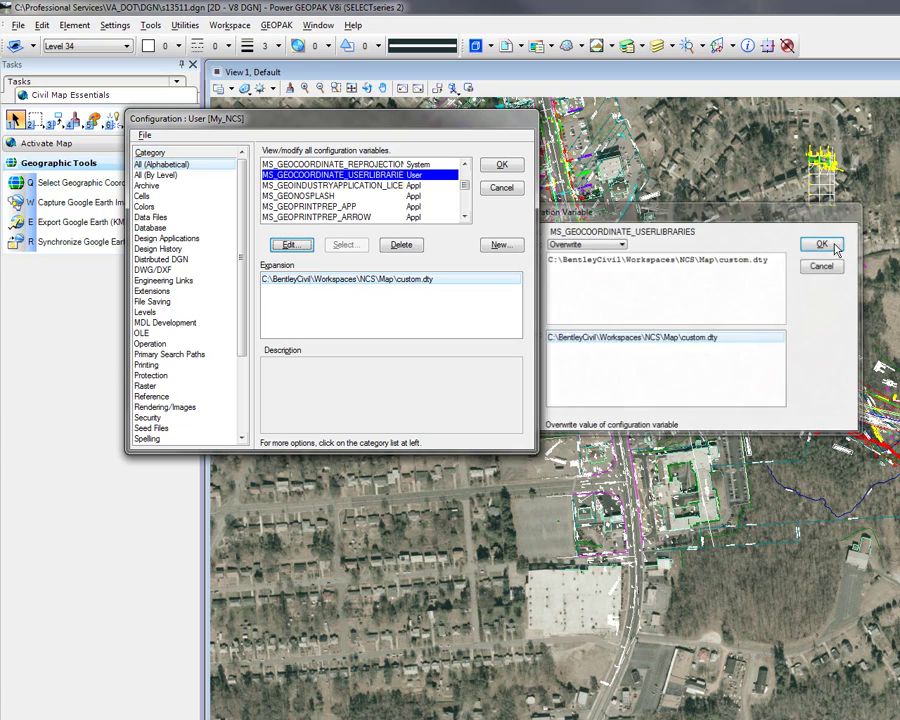
left_click(795, 143)
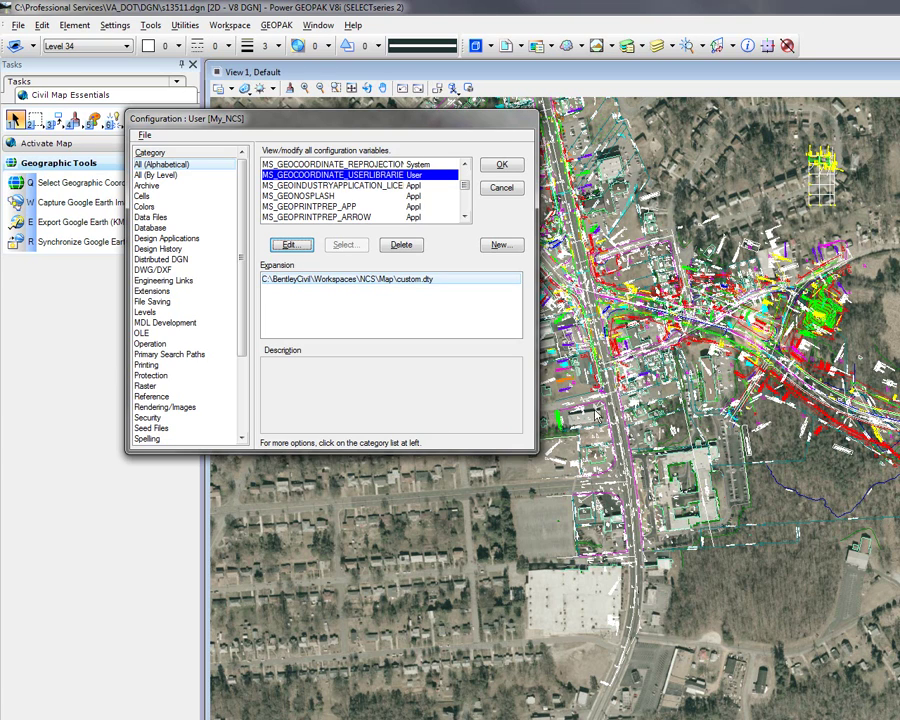
left_click(502, 166)
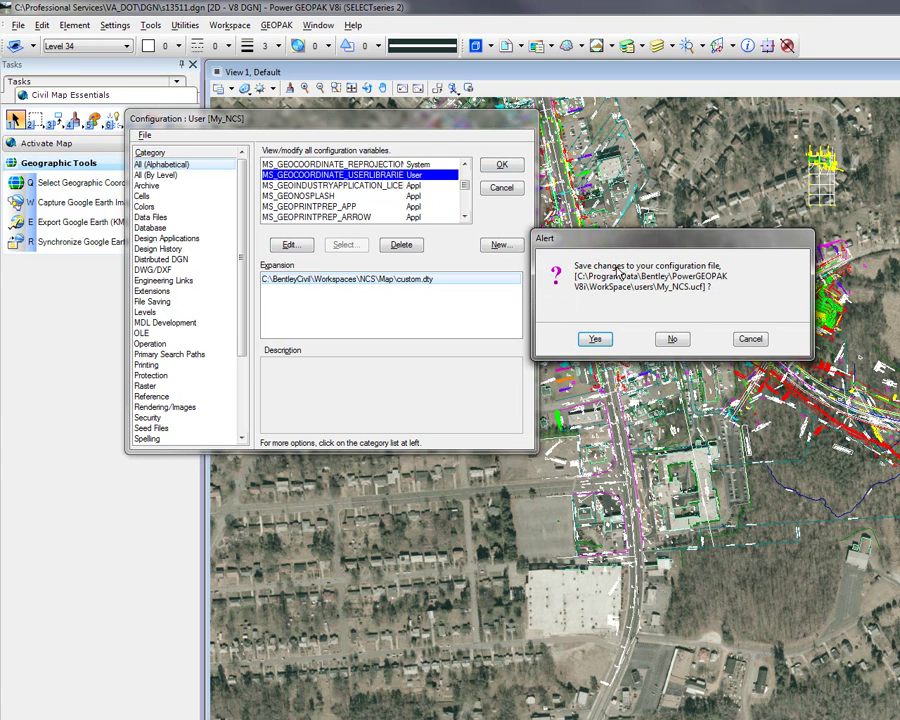
left_click(595, 339)
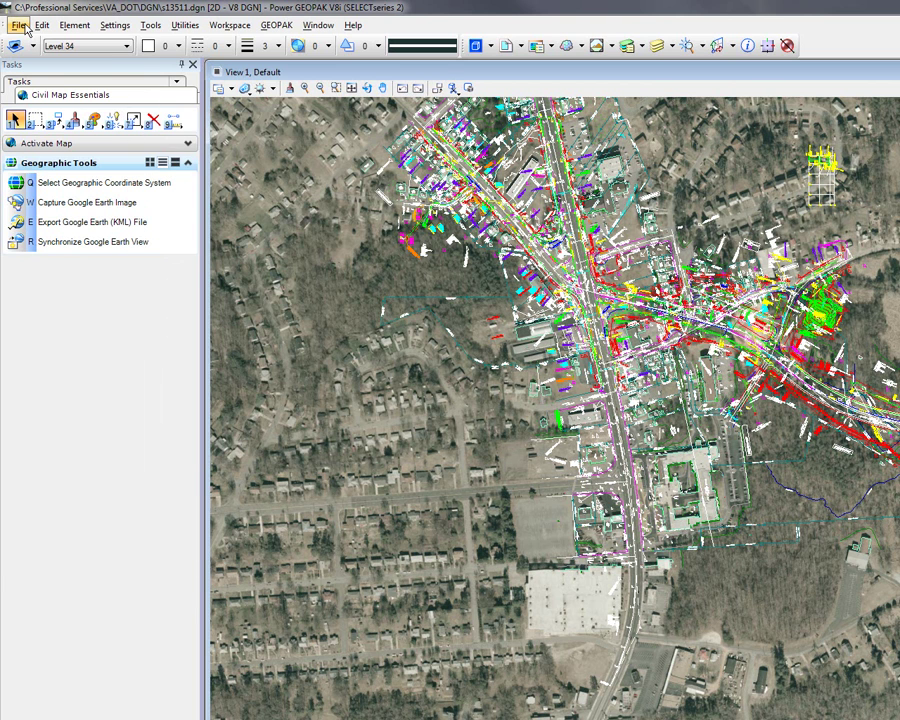
left_click(18, 25)
left_click(47, 136)
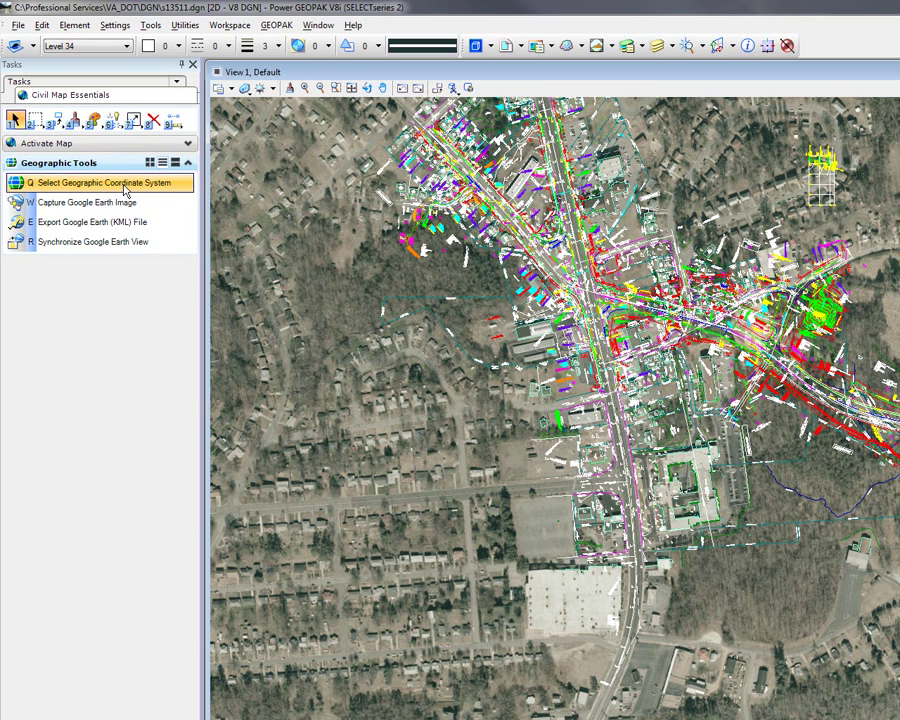
left_click(126, 190)
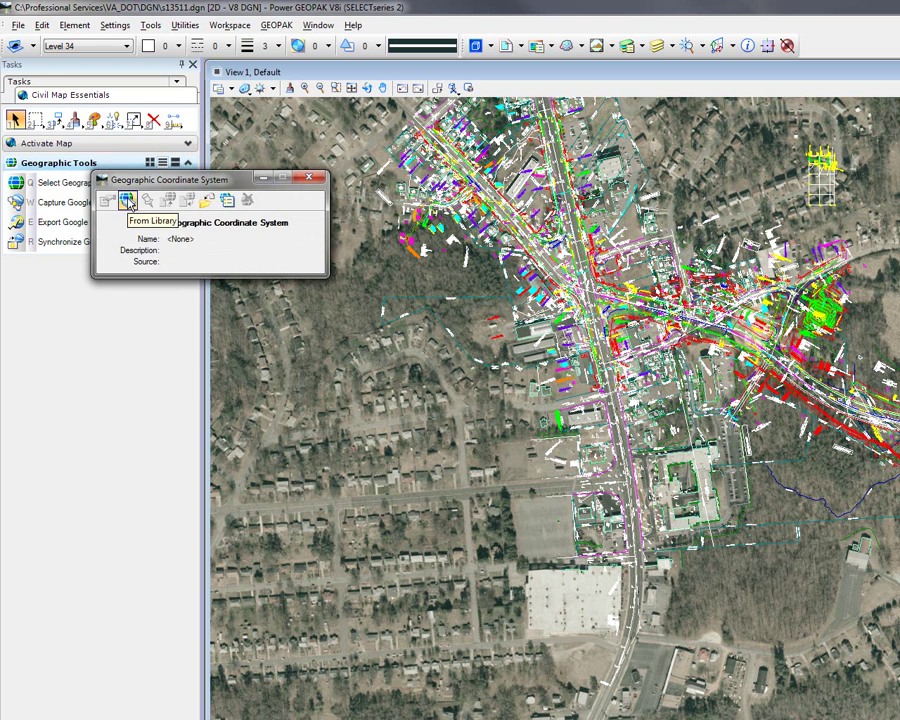
left_click(128, 202)
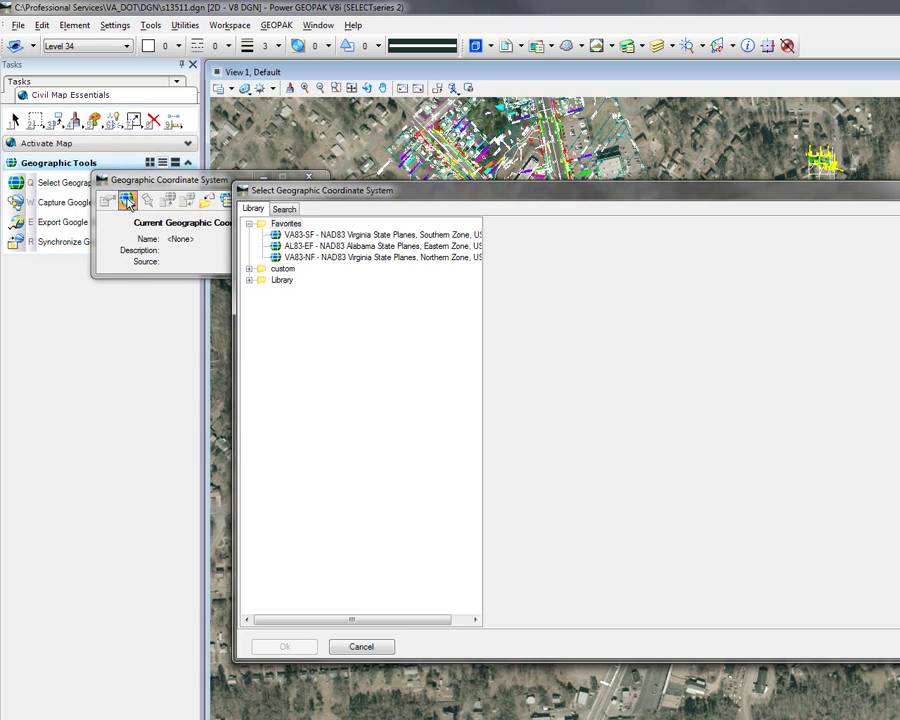
left_click(282, 270)
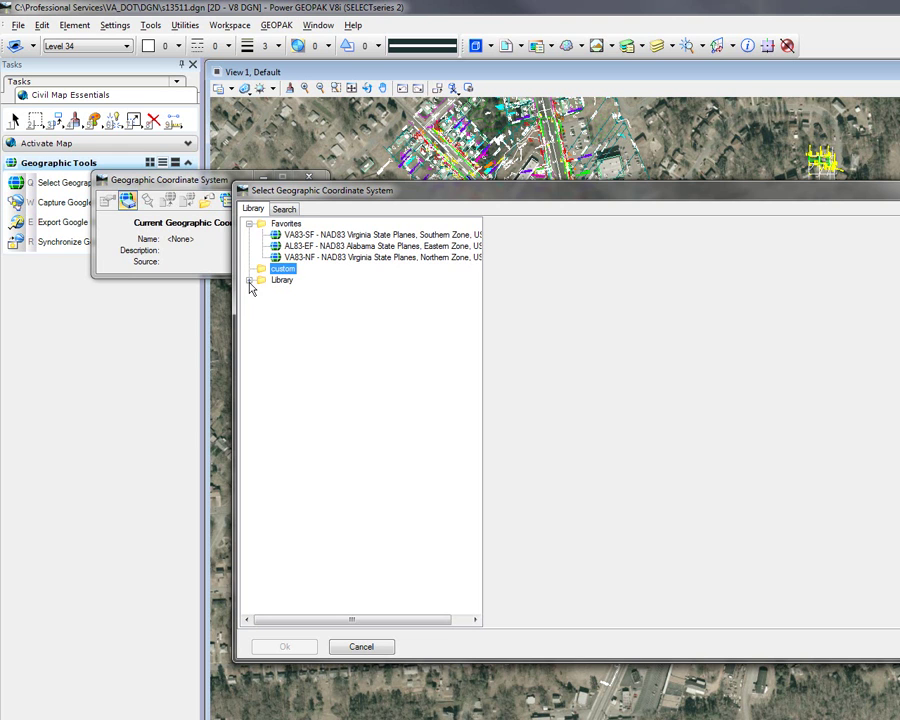
left_click(250, 280)
left_click(262, 291)
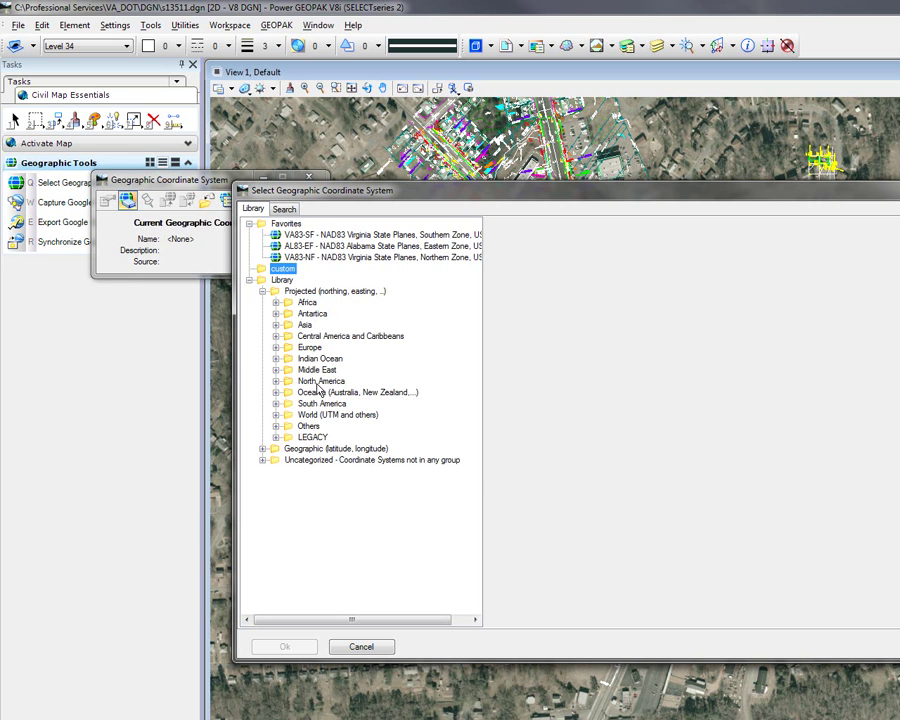
left_click(395, 235)
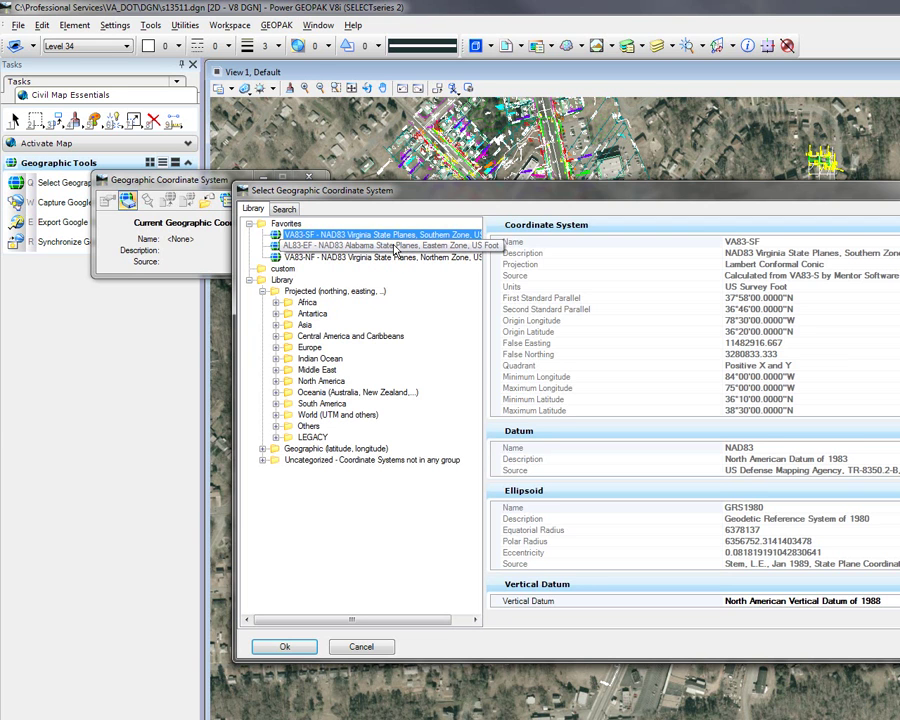
left_click(395, 247)
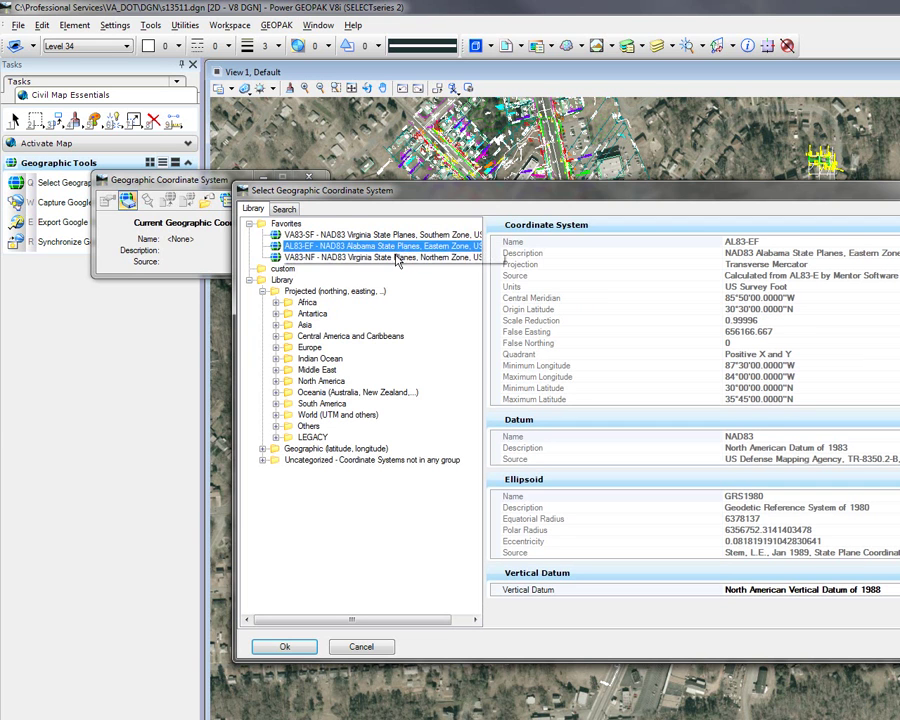
left_click(397, 258)
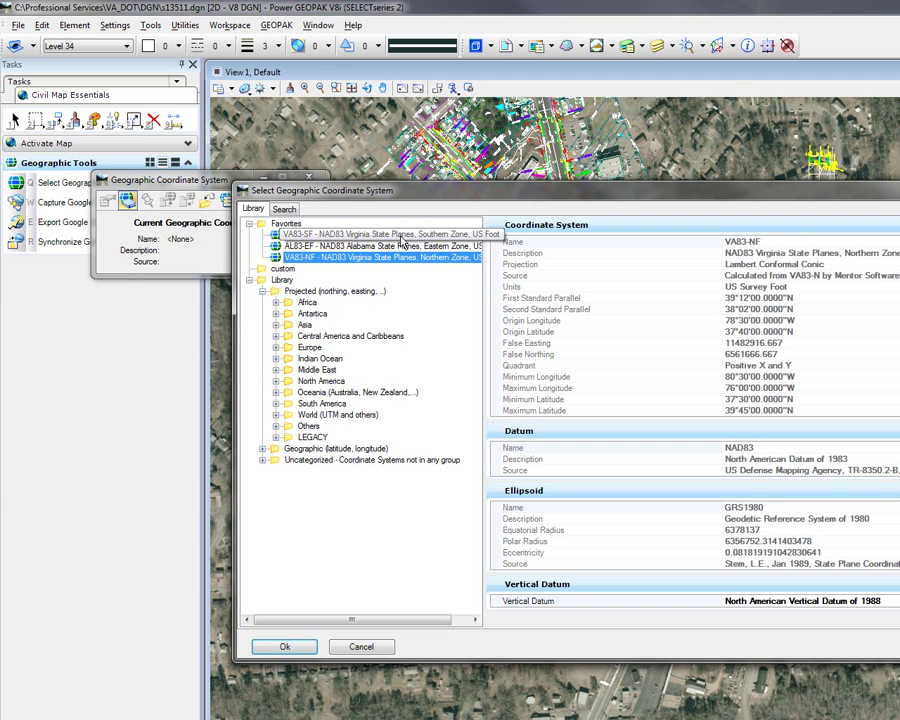
left_click(403, 237)
right_click(403, 238)
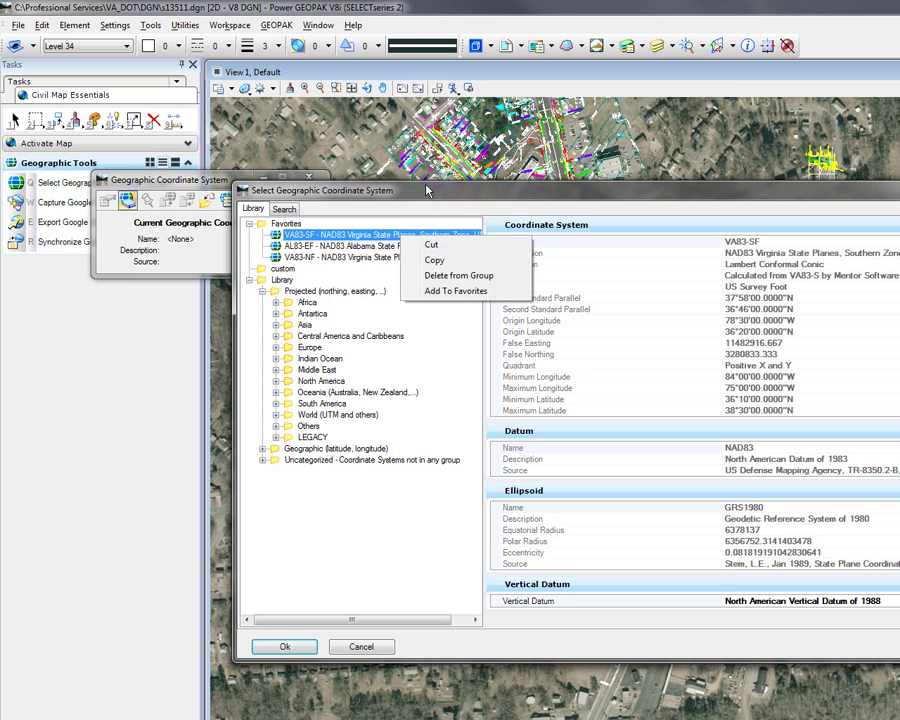
left_click(283, 268)
left_click(283, 268)
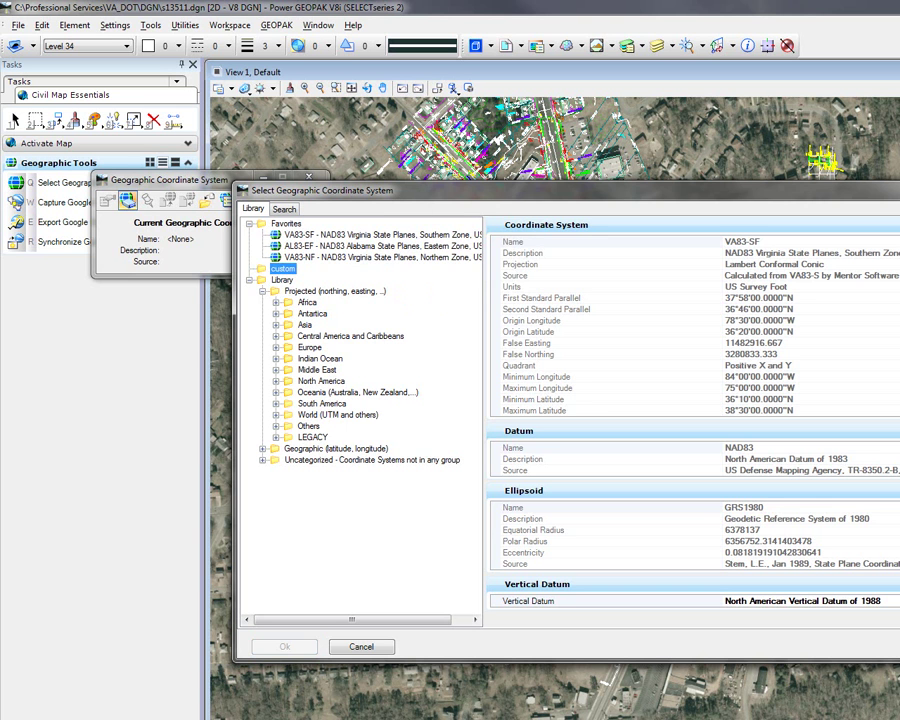
key("Escape")
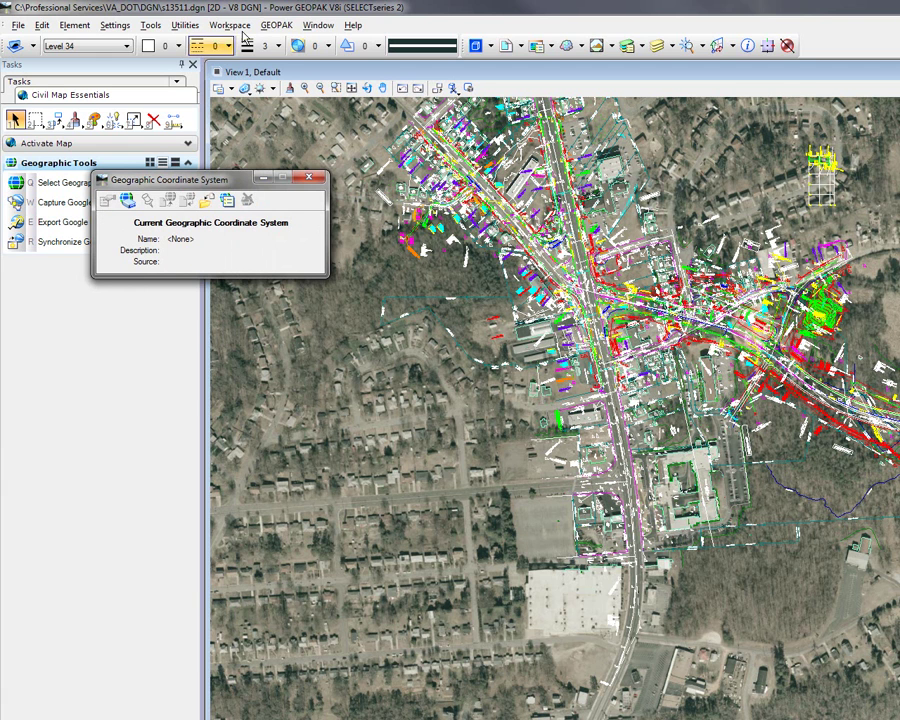
- Activate Bentley Map from the Activate Map tasks
left_click(133, 143)
left_click_drag(121, 180, 121, 211)
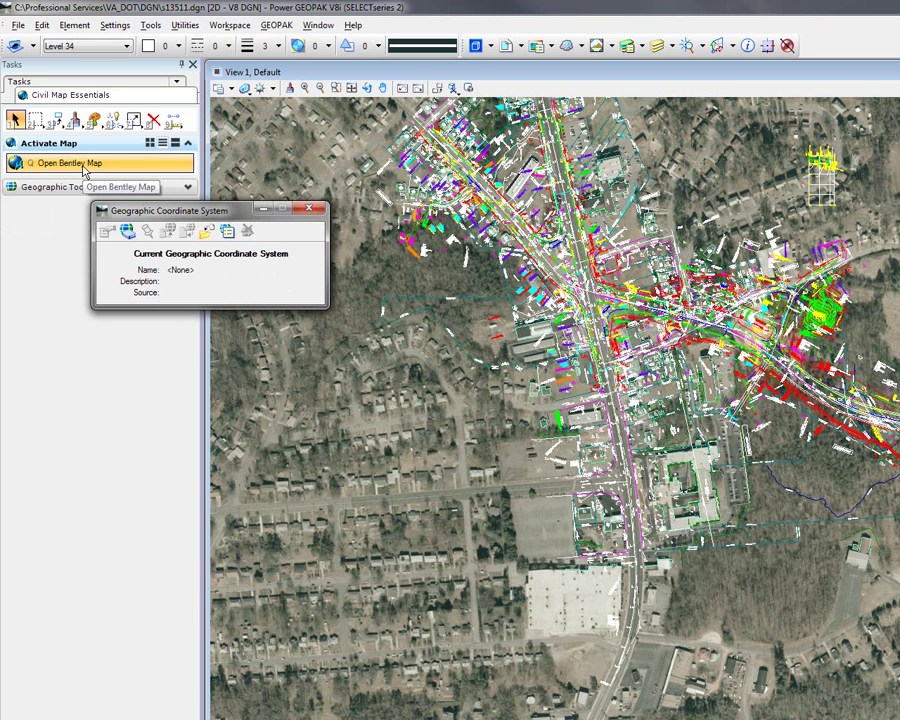
left_click(84, 172)
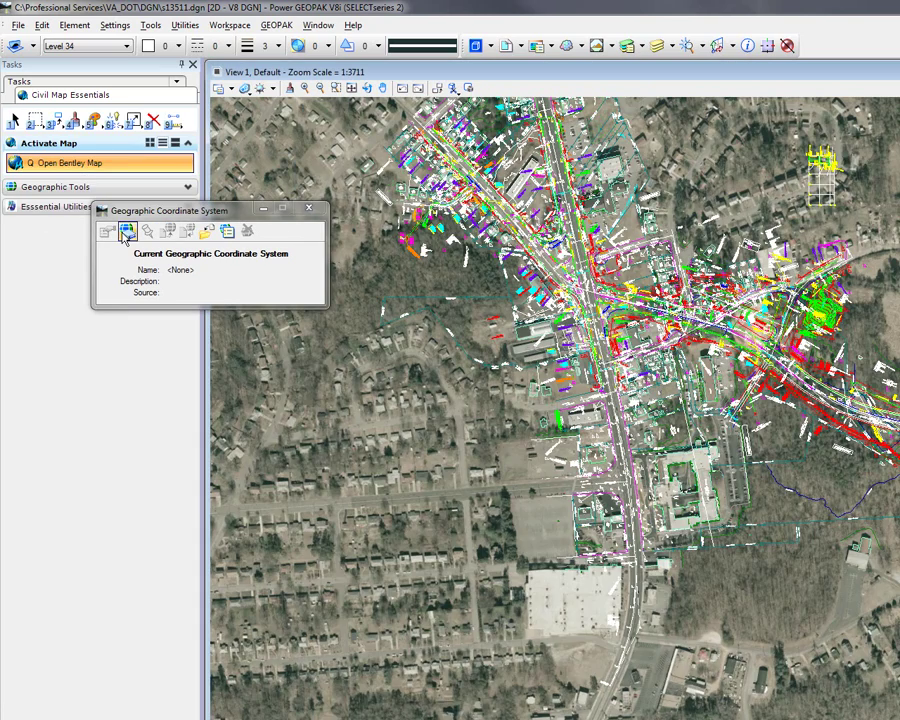
- Copy the VA83-SF Virginia South system from the library into the custom folder
left_click(125, 233)
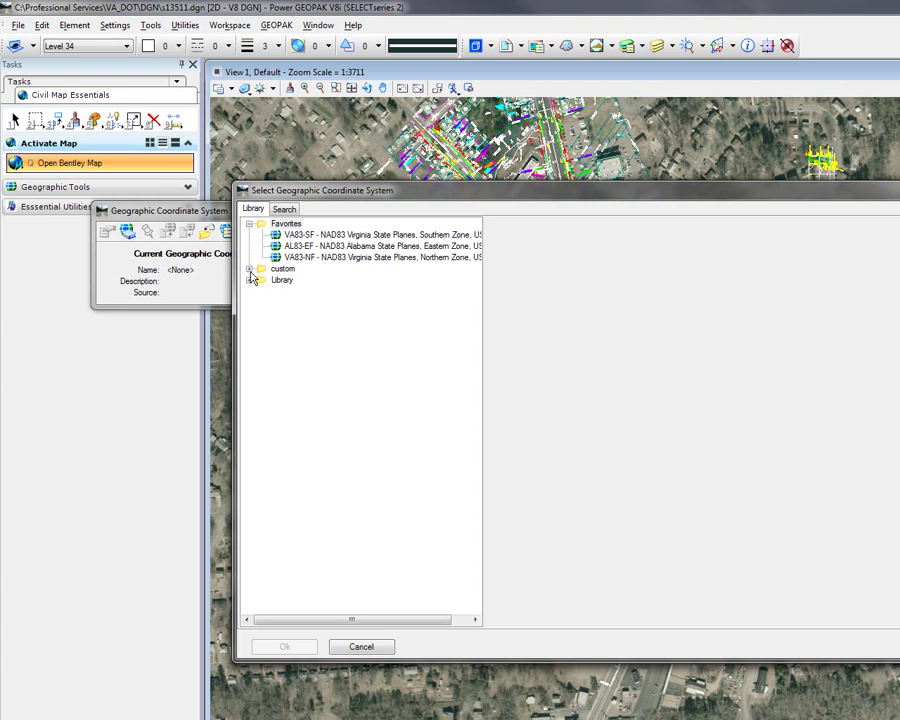
left_click(312, 236)
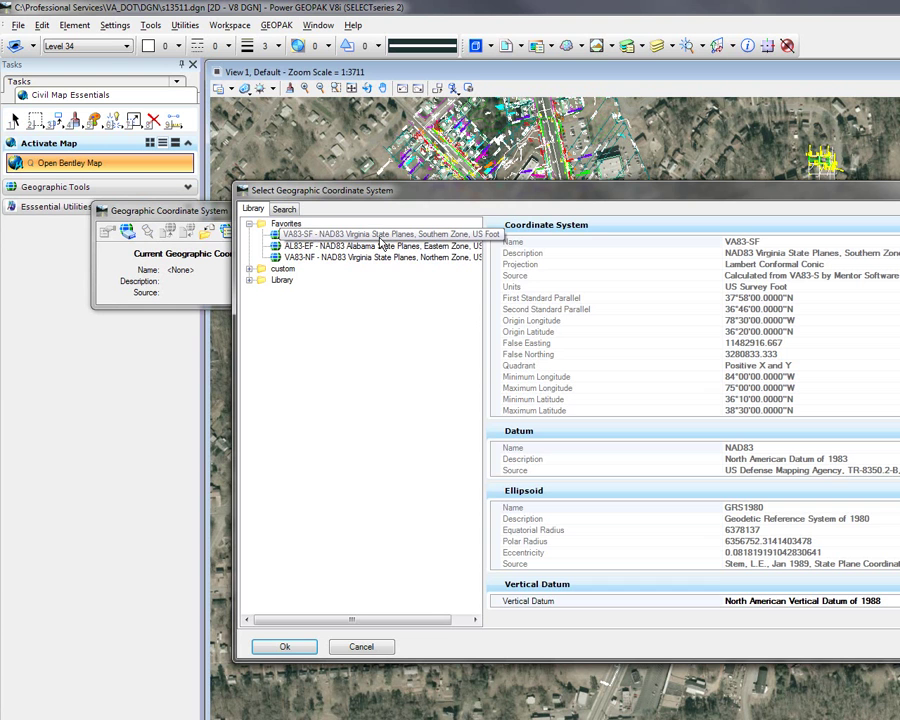
right_click(422, 237)
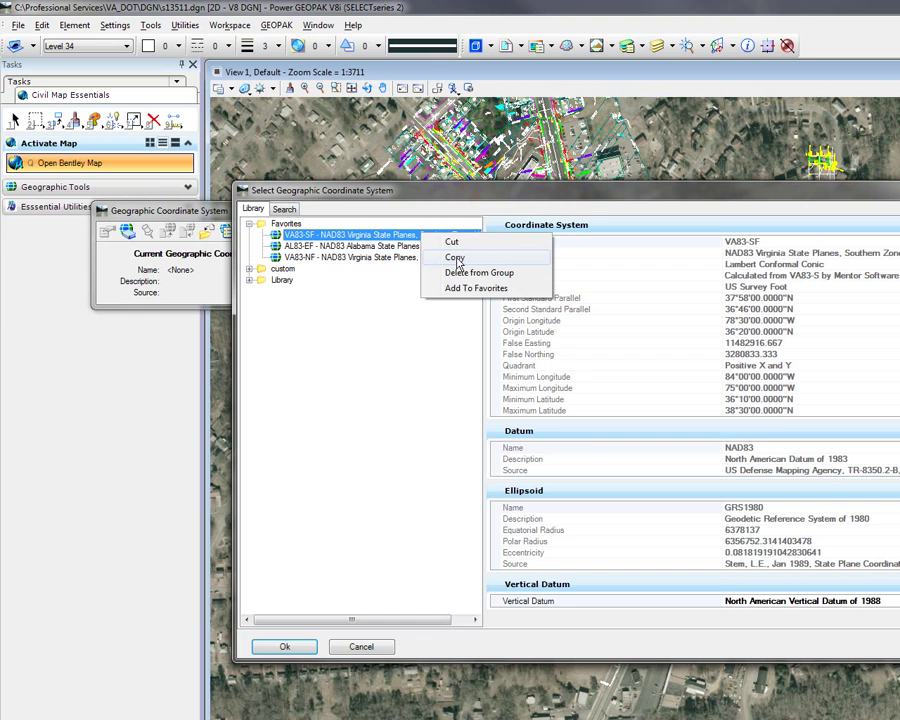
left_click(455, 259)
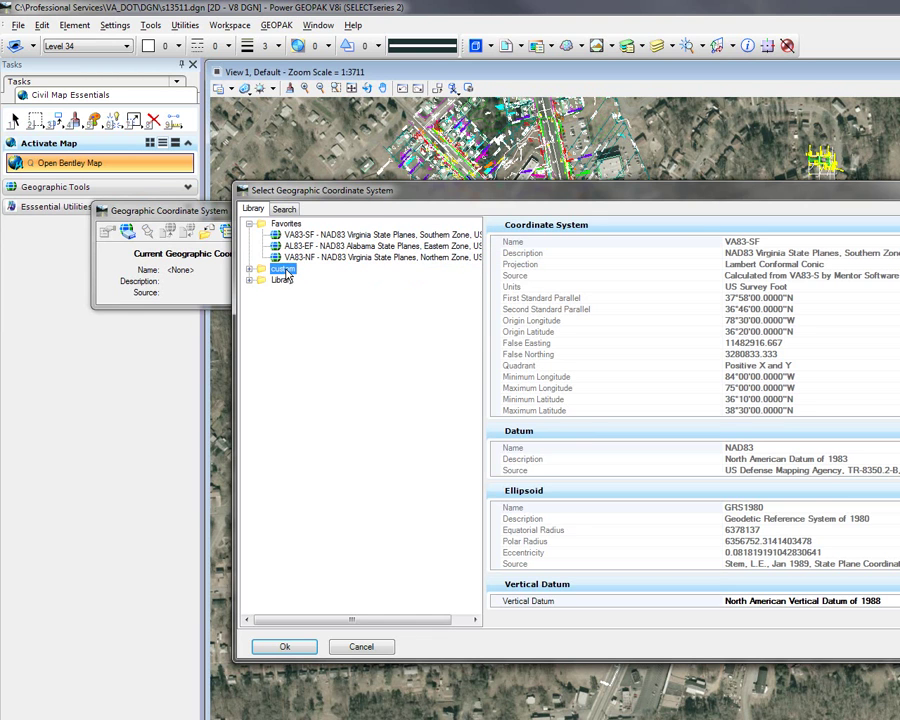
right_click(286, 270)
left_click(320, 279)
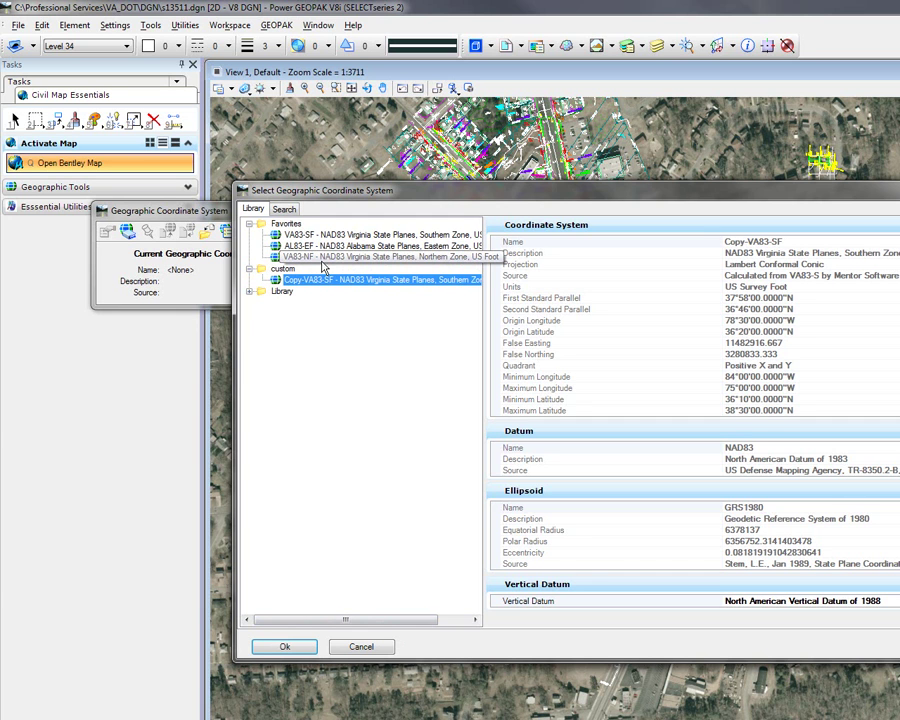
- Copy the VA83-NF Virginia North system into the custom folder as well
left_click(372, 247)
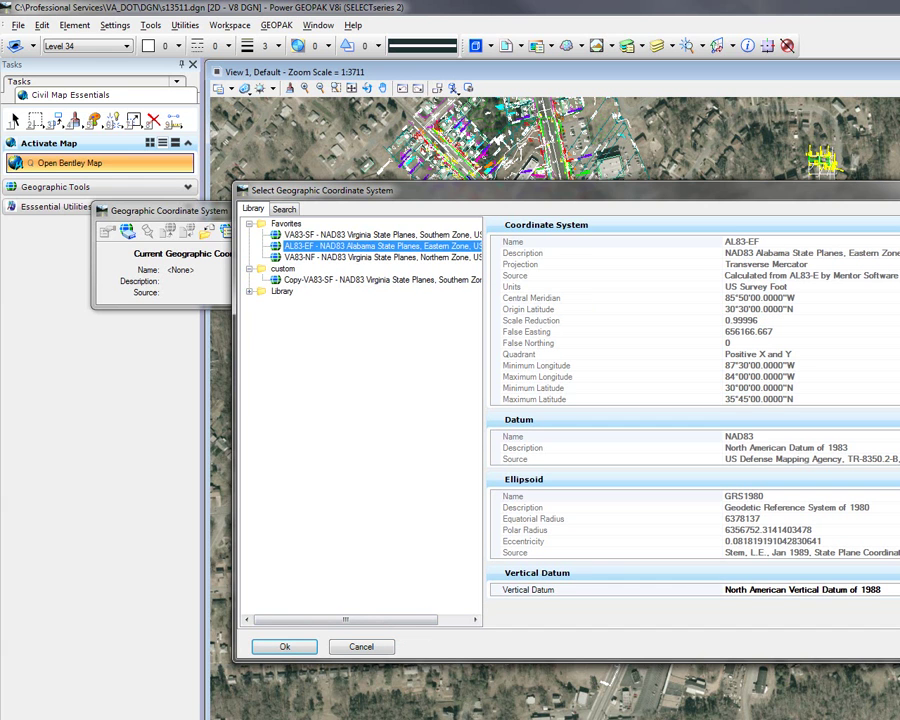
left_click(409, 260)
right_click(409, 259)
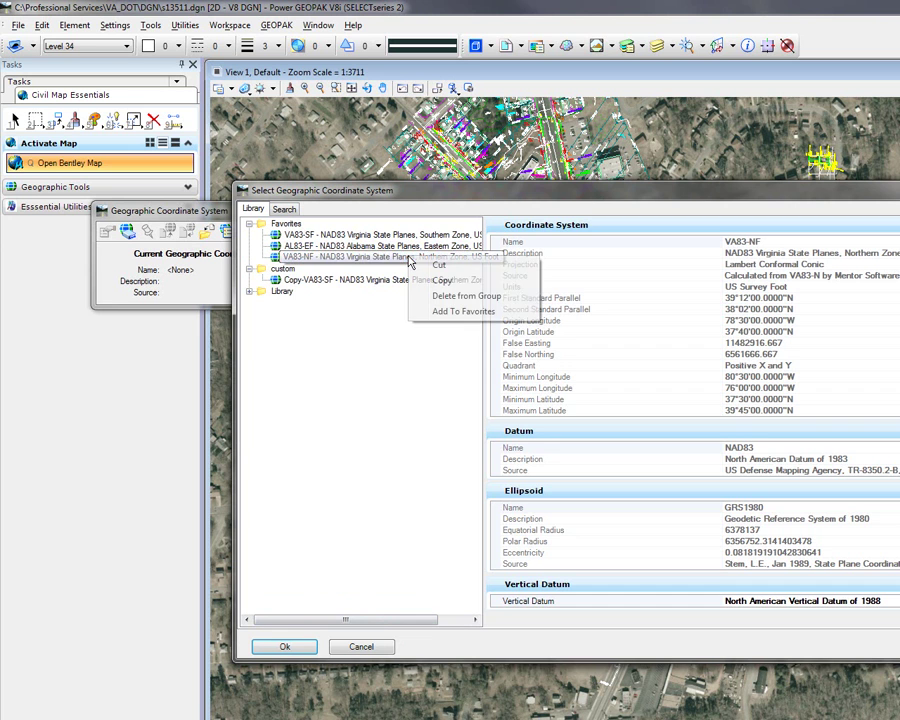
left_click(441, 281)
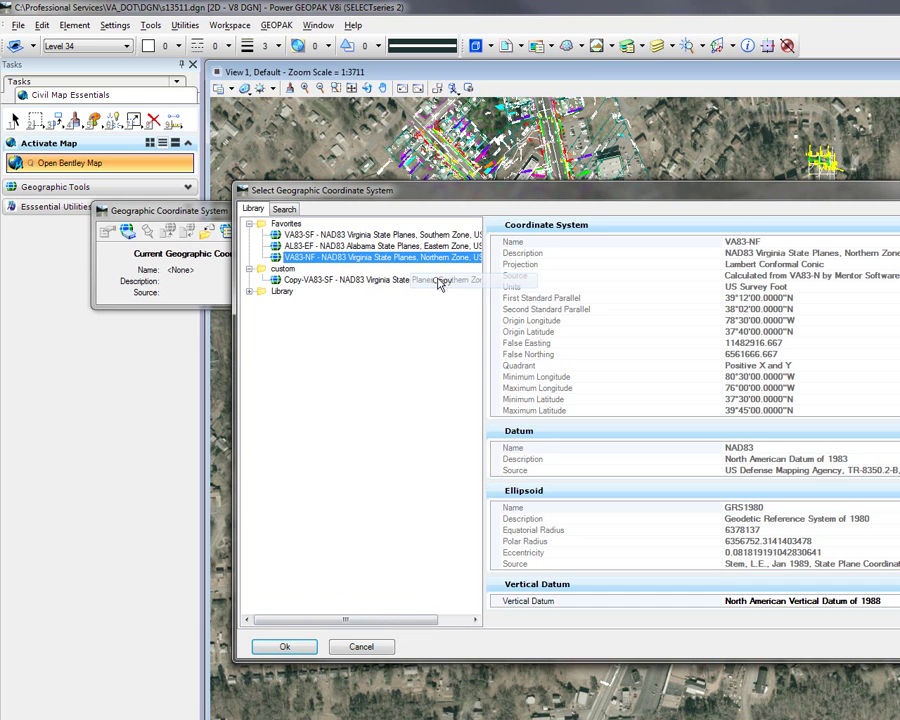
left_click(284, 270)
right_click(285, 272)
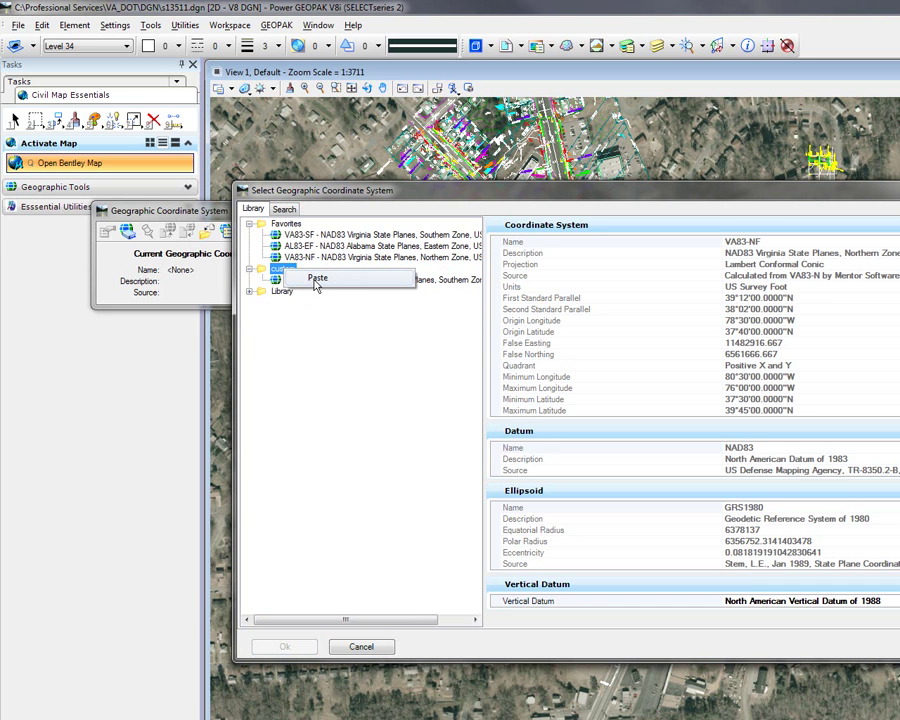
left_click(315, 304)
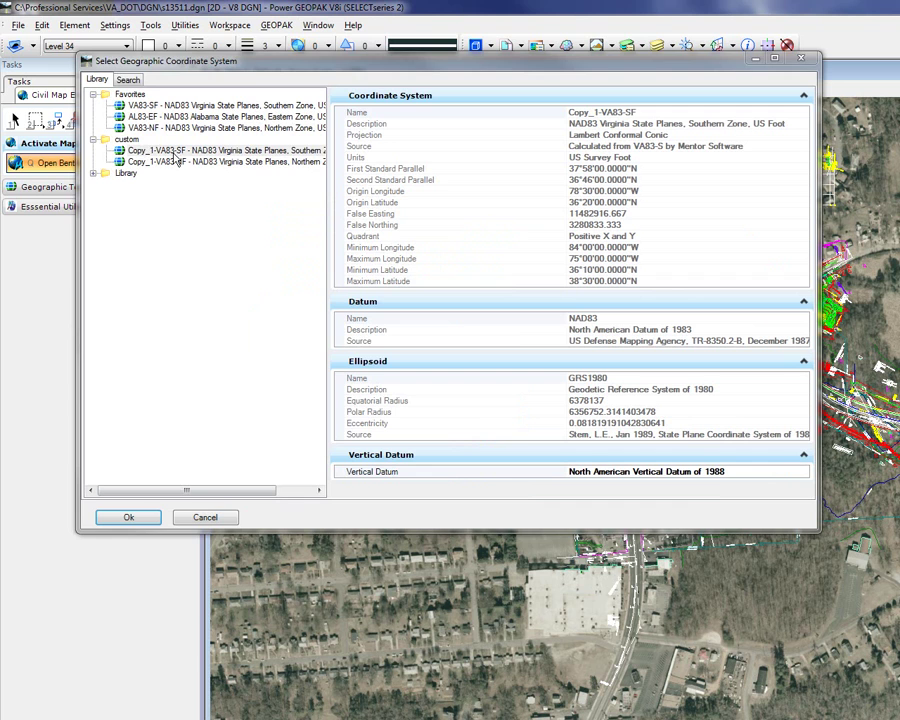
left_click(128, 150)
- Edit Copy_1-VA83-SF's properties and rename it Custom_Template-VA83-SF
right_click(176, 157)
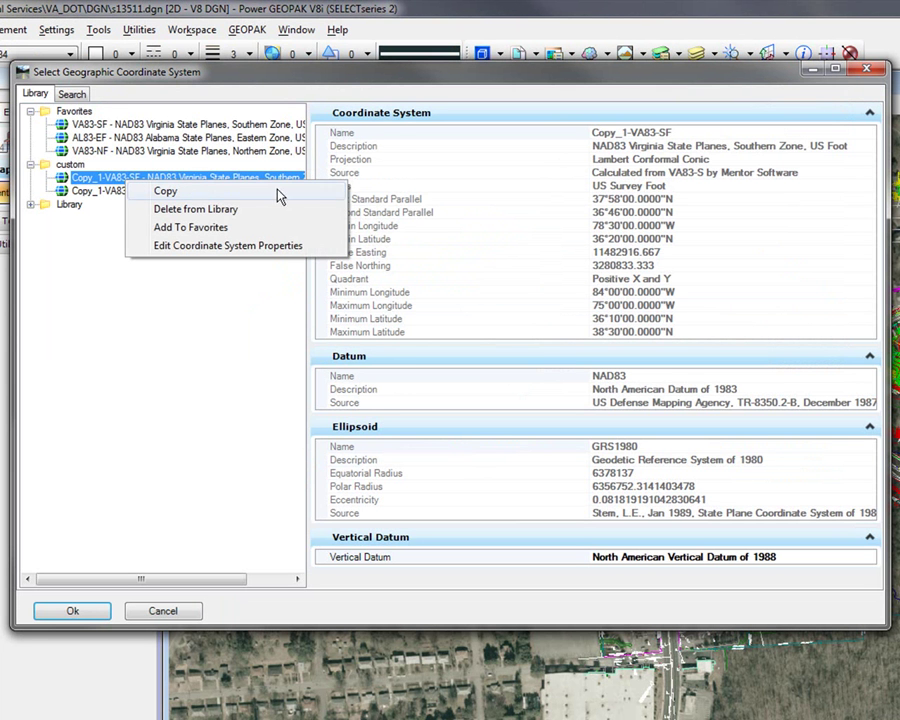
left_click(266, 246)
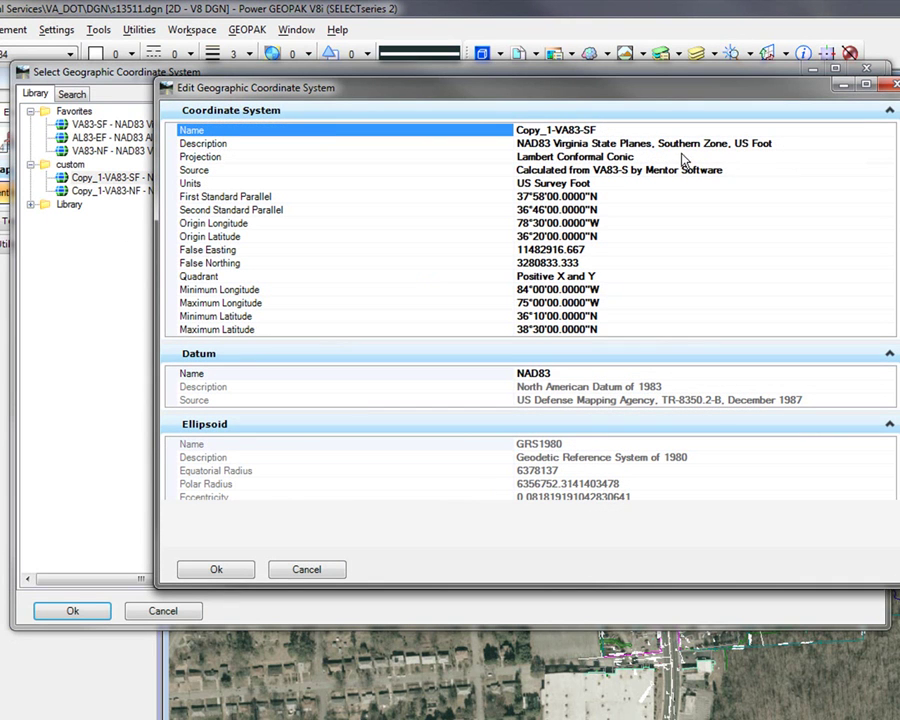
left_click(598, 130)
left_click_drag(598, 130, 517, 130)
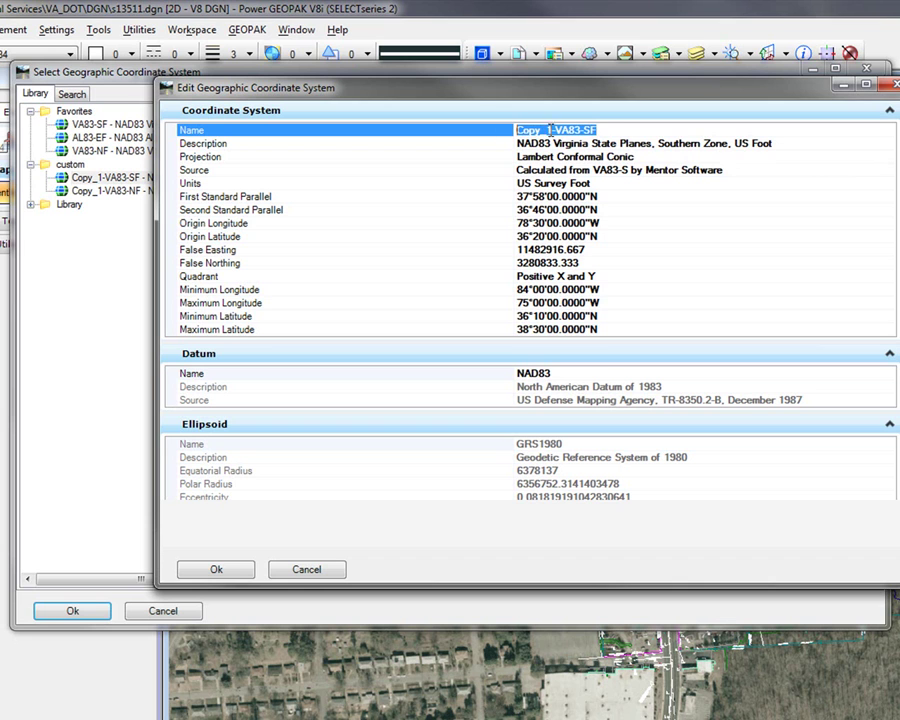
left_click_drag(550, 130, 516, 129)
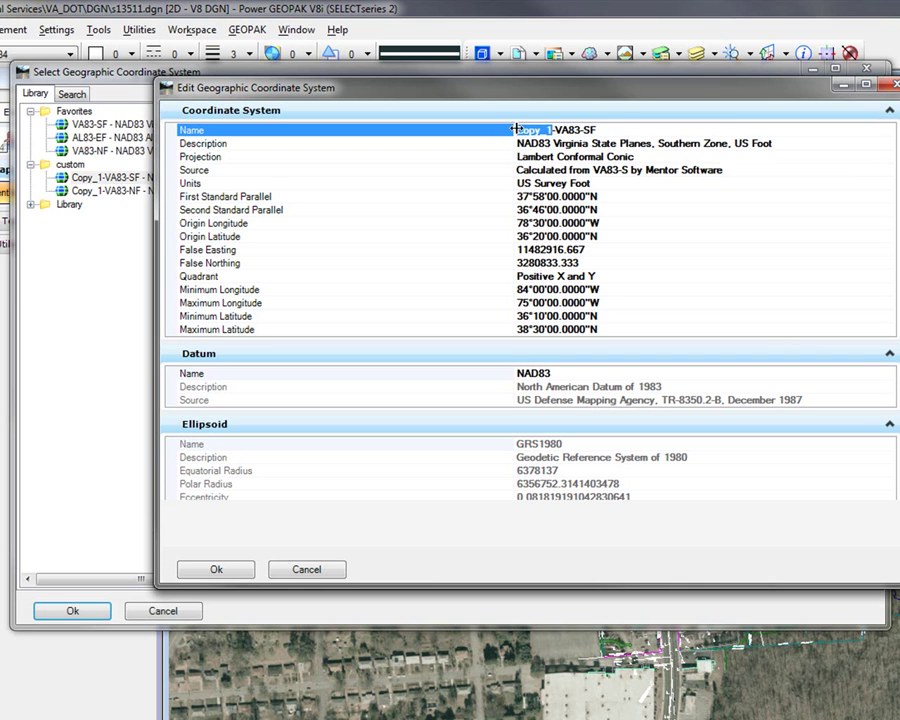
type("Custom")
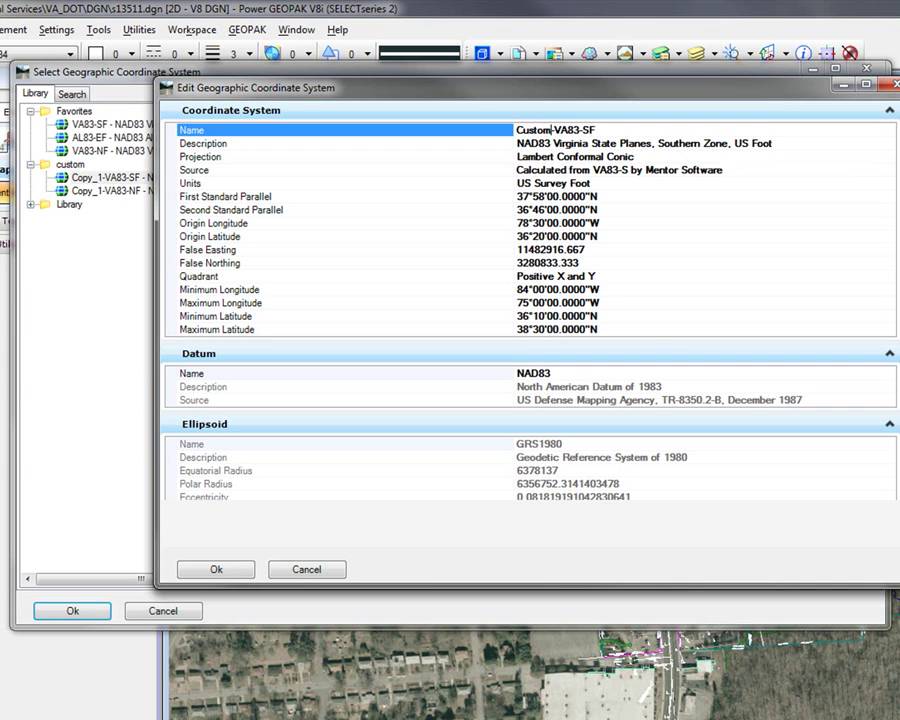
type("_Template")
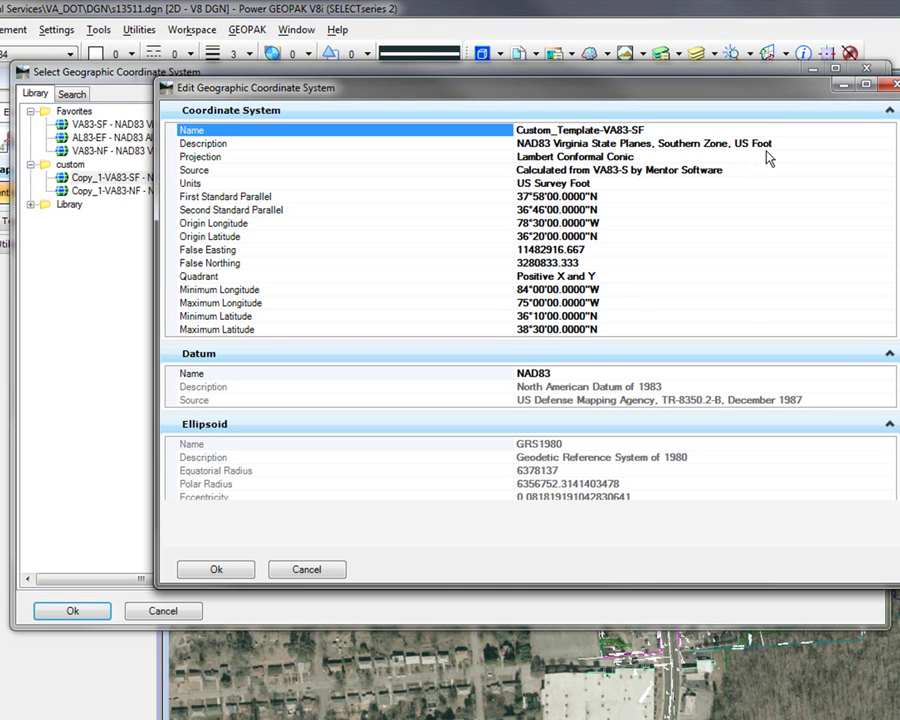
left_click(800, 145)
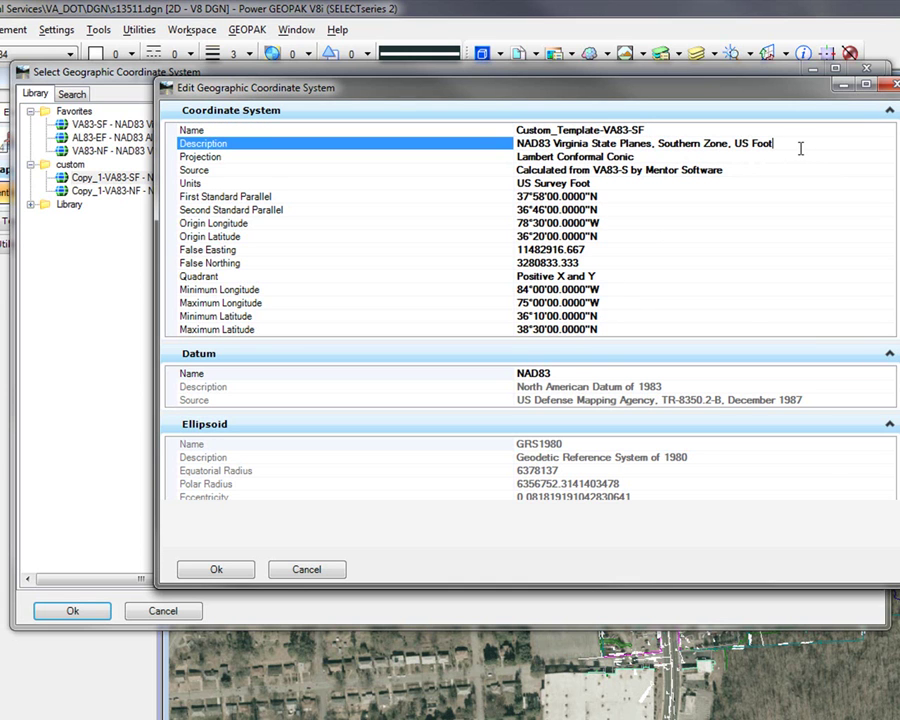
left_click(630, 157)
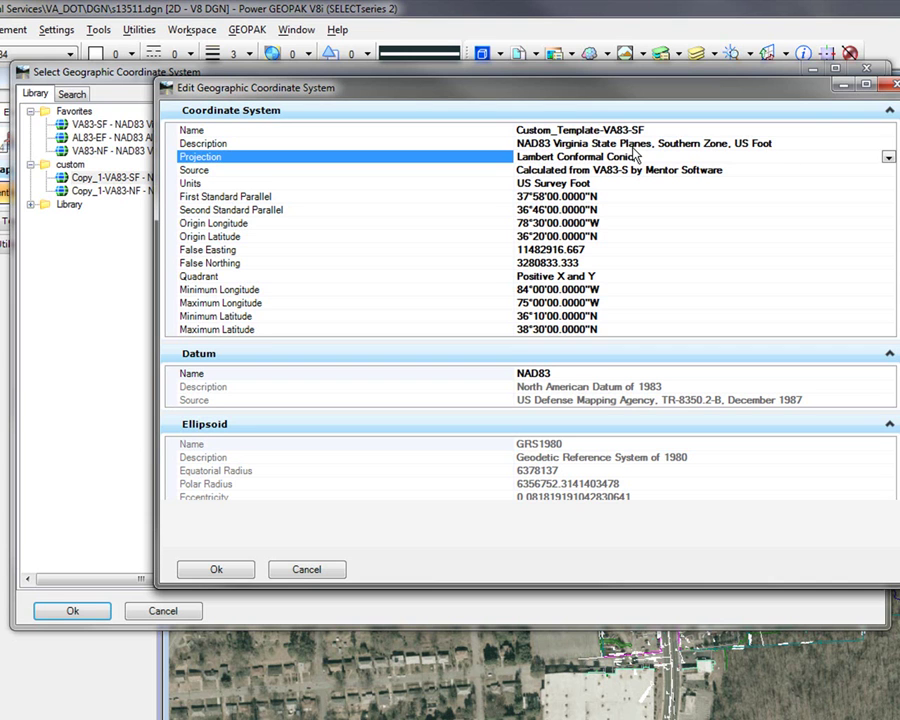
- Change the projection to Lambert Conformal Conic with Affine Processor
left_click(888, 158)
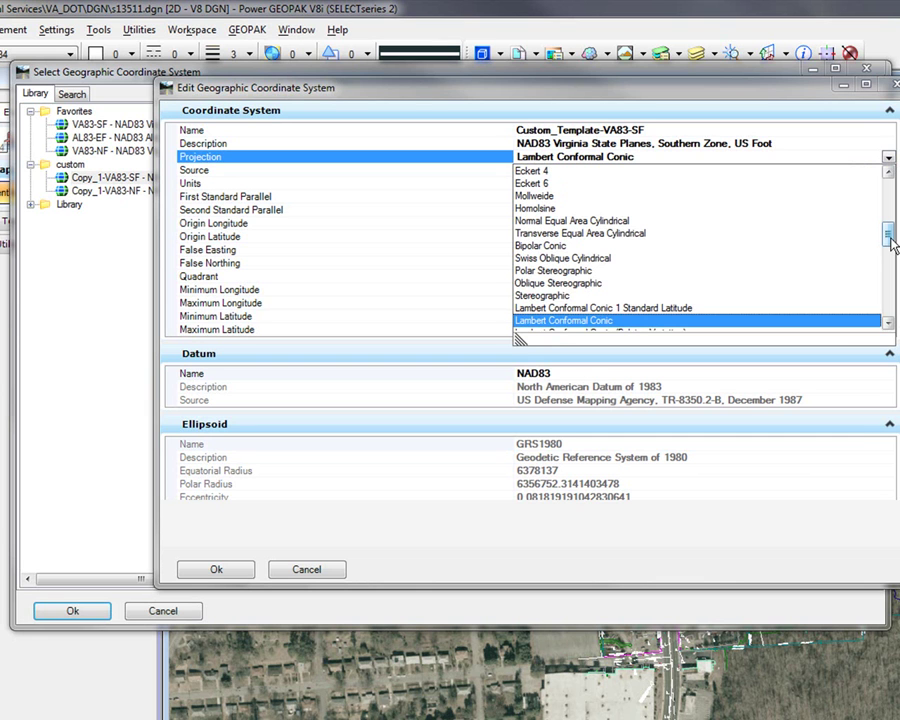
left_click_drag(891, 243, 886, 285)
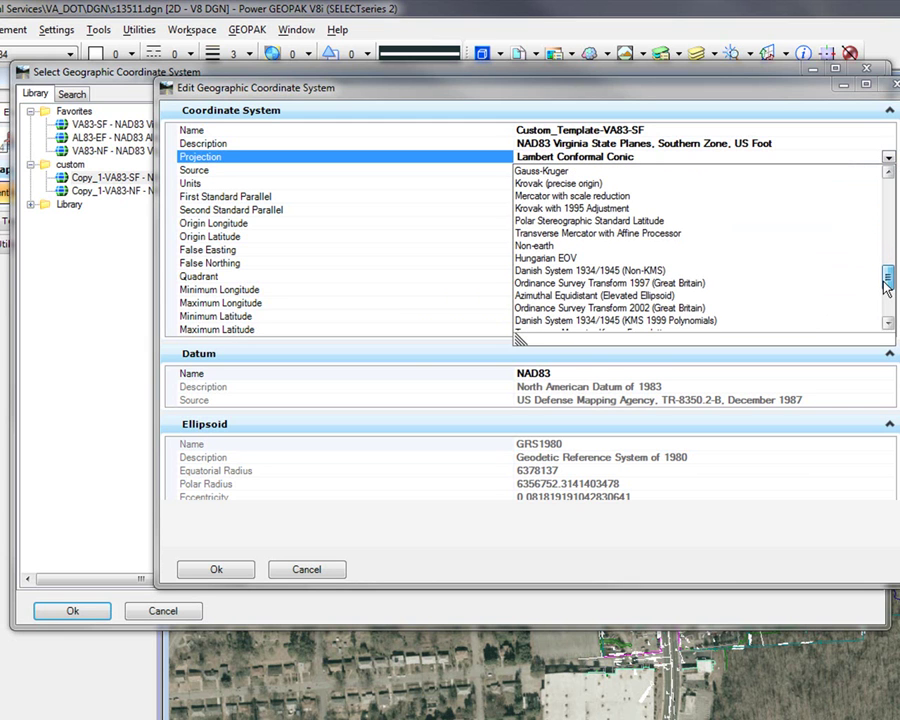
left_click_drag(886, 285, 886, 295)
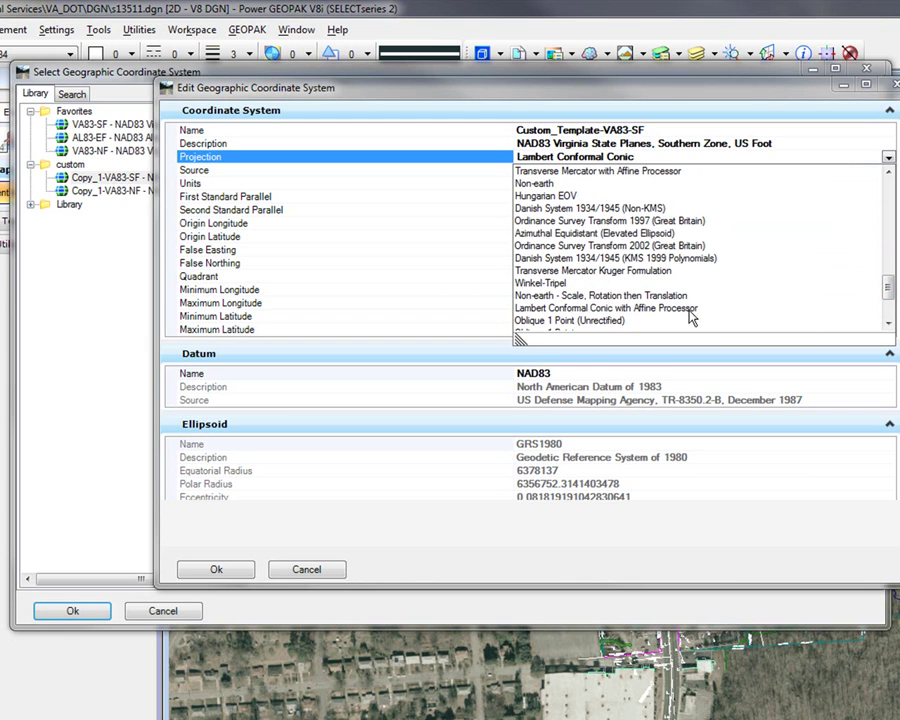
left_click(693, 308)
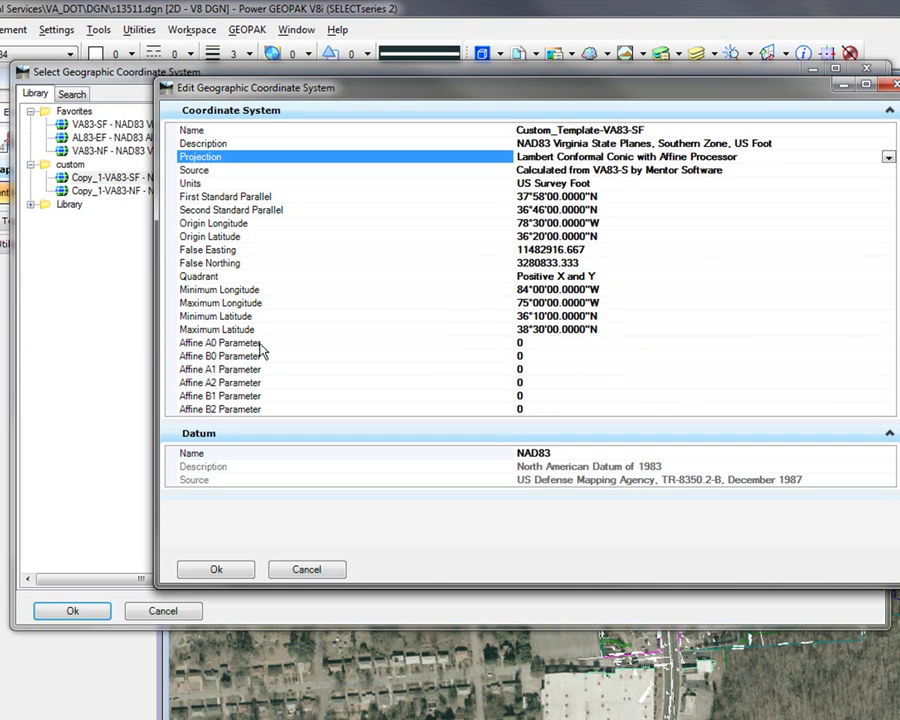
- Set the Affine A0 Parameter to 8202083.333333333
left_click(541, 342)
double_click(541, 342)
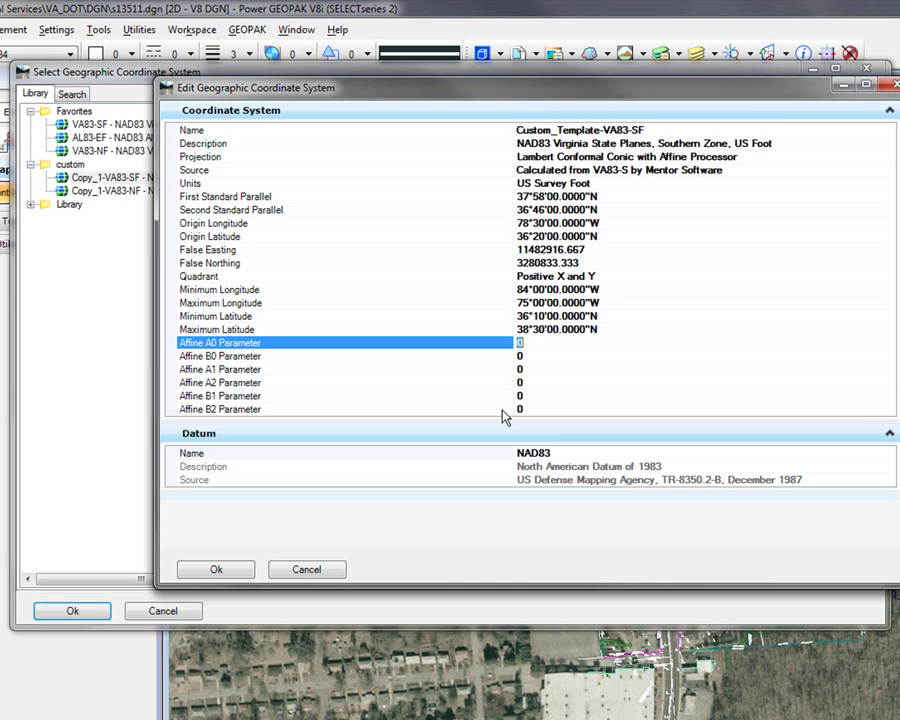
type("8")
type("202")
type("0")
type("83")
type(".6")
type("6")
key("BackSpace")
key("BackSpace")
type("333333333")
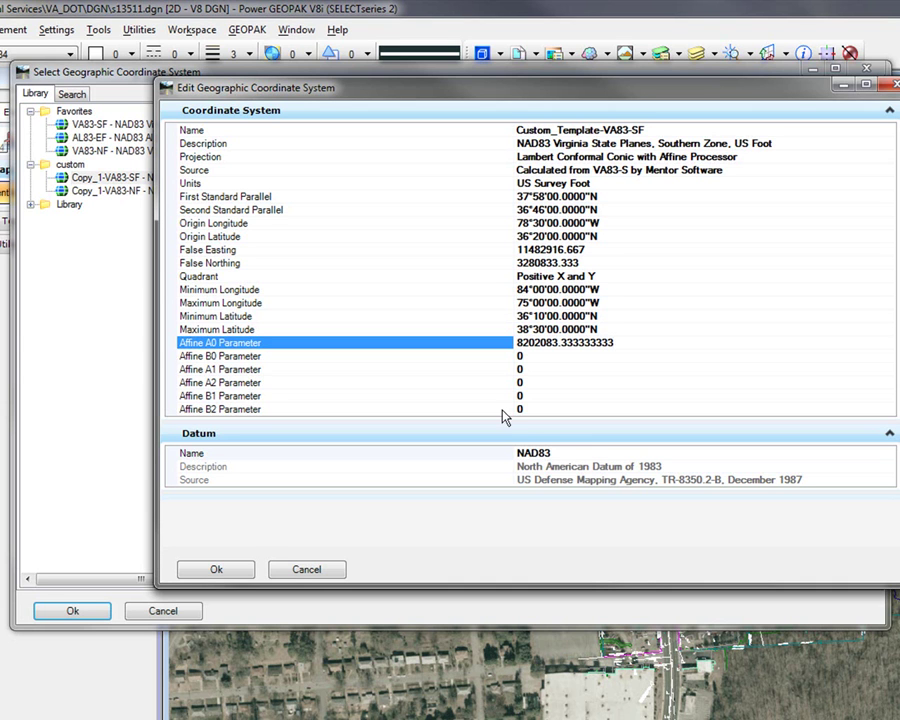
key("Tab")
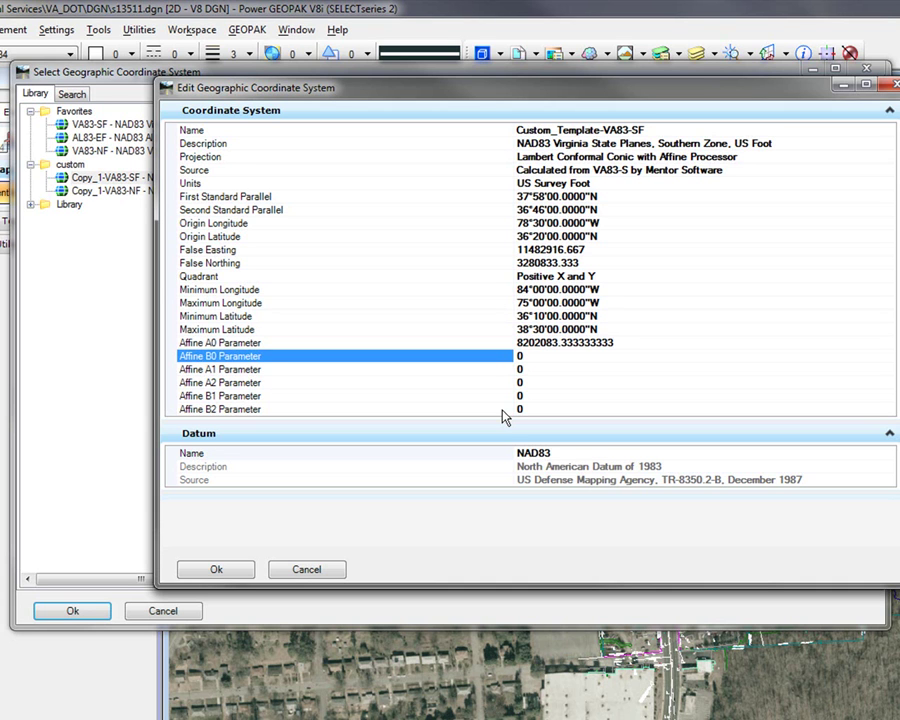
key("Down")
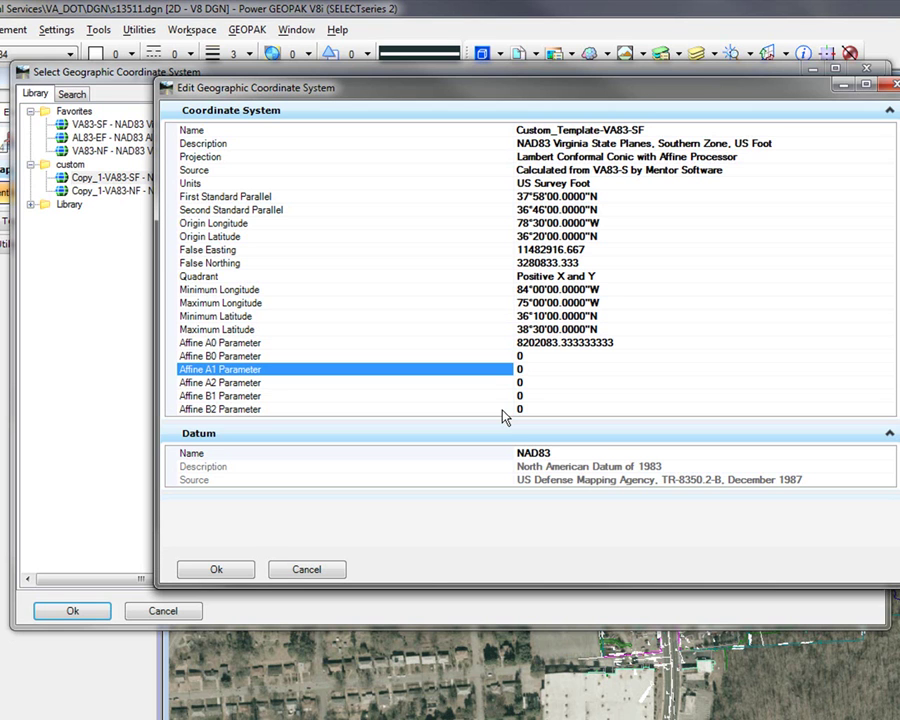
key("Up")
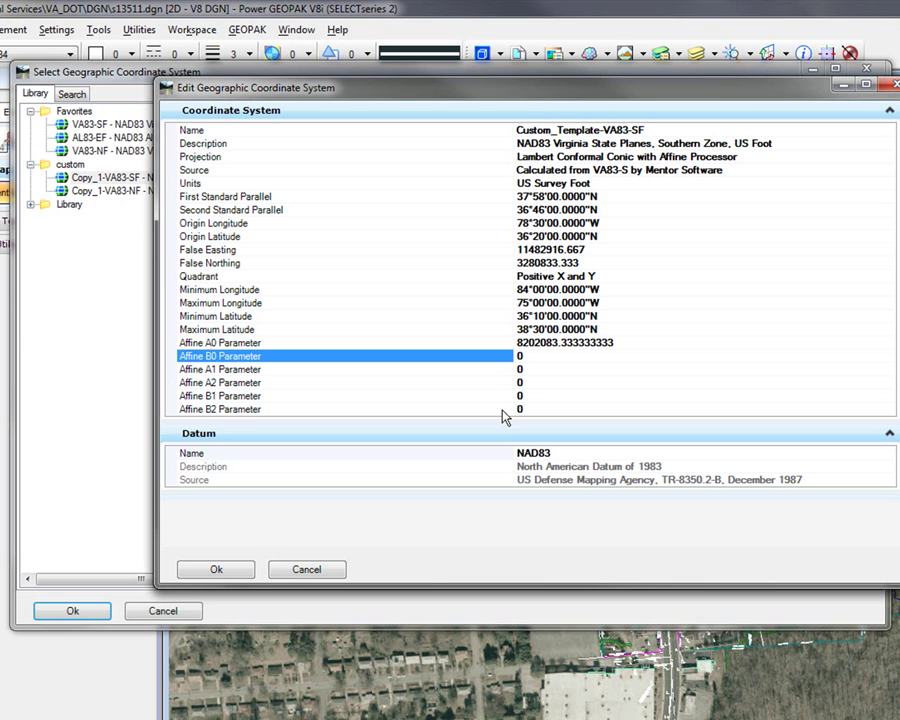
- Set the Affine B0 Parameter to 3280833.3333333335
left_click(533, 355)
type("3280")
type("833")
type(".33333333")
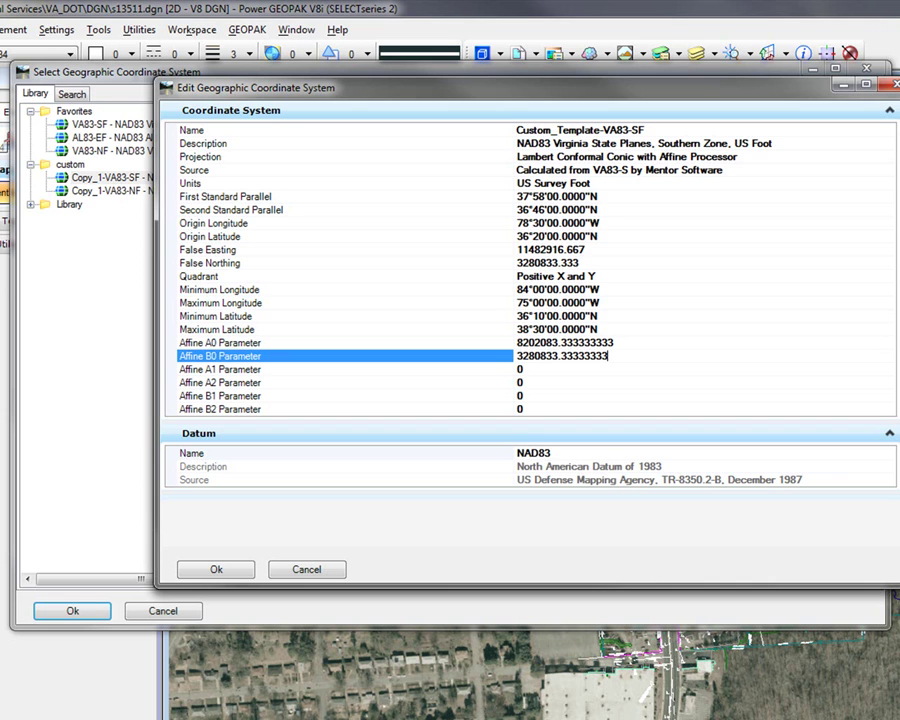
type("5")
key("Down")
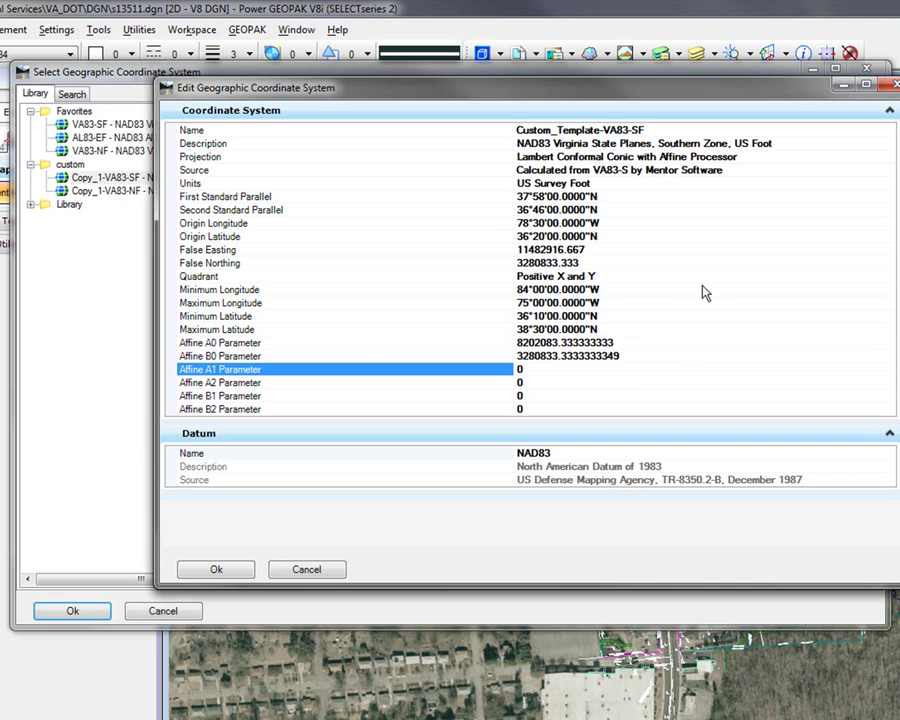
left_click(630, 358)
key("BackSpace")
key("BackSpace")
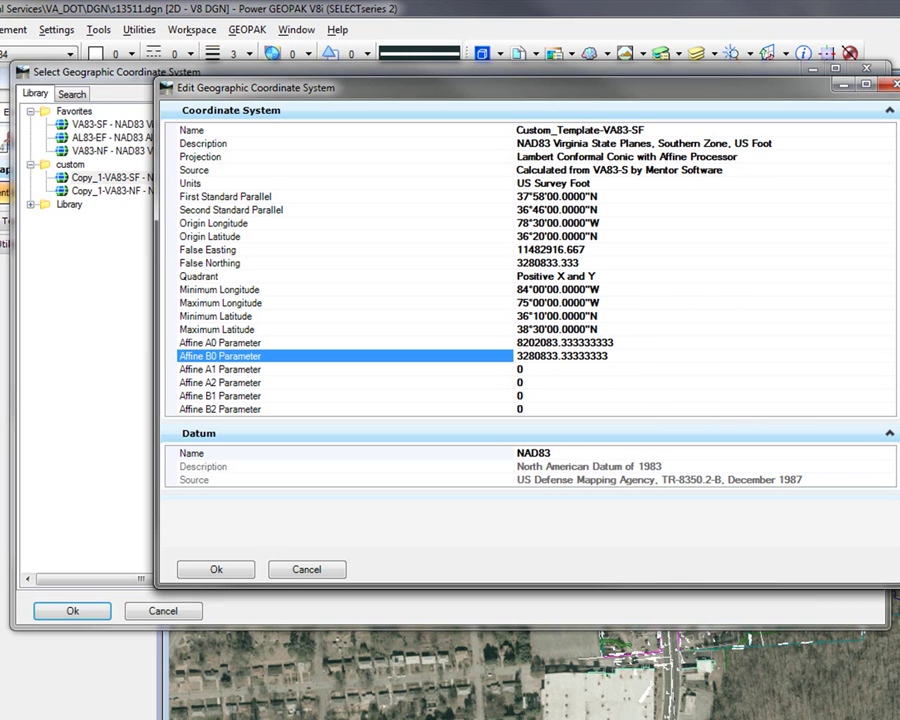
type("35")
key("Down")
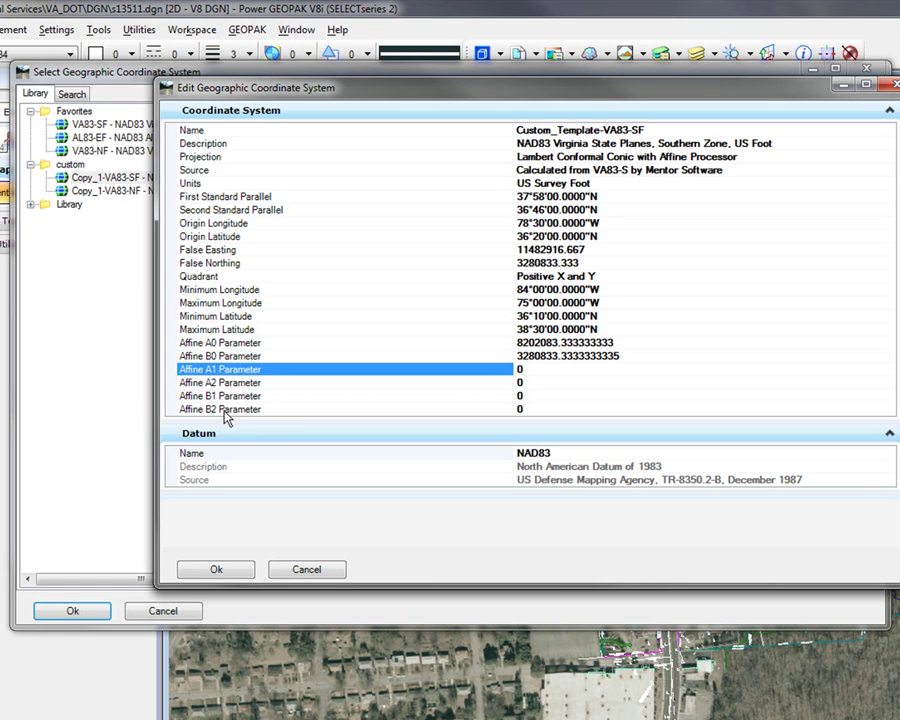
- Set Affine A1 and B2 to 1, then save the coordinate system definition
left_click(520, 369)
type("1")
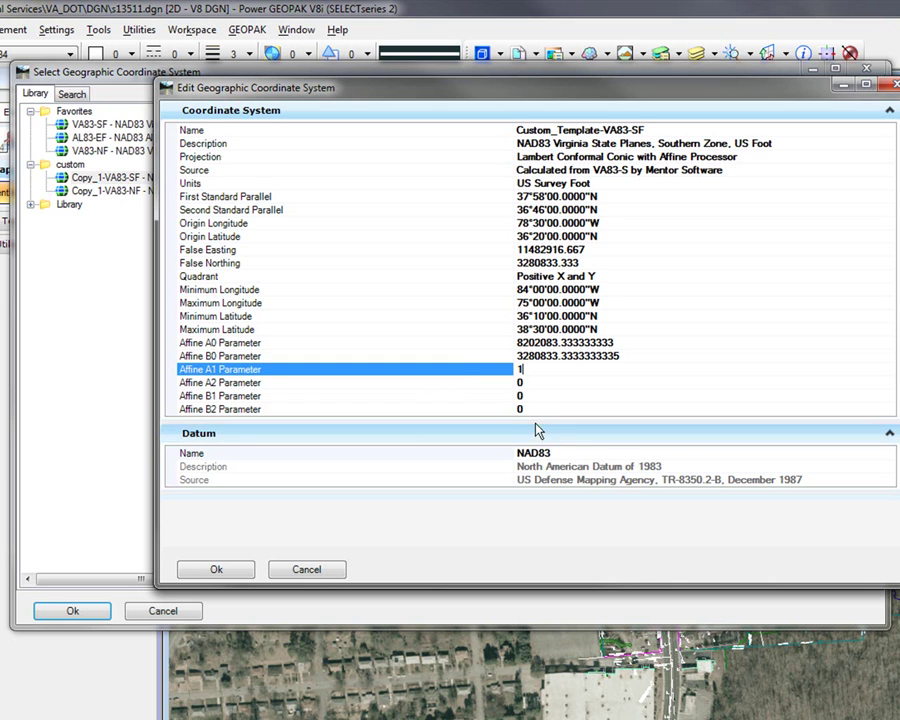
left_click(521, 409)
type("1")
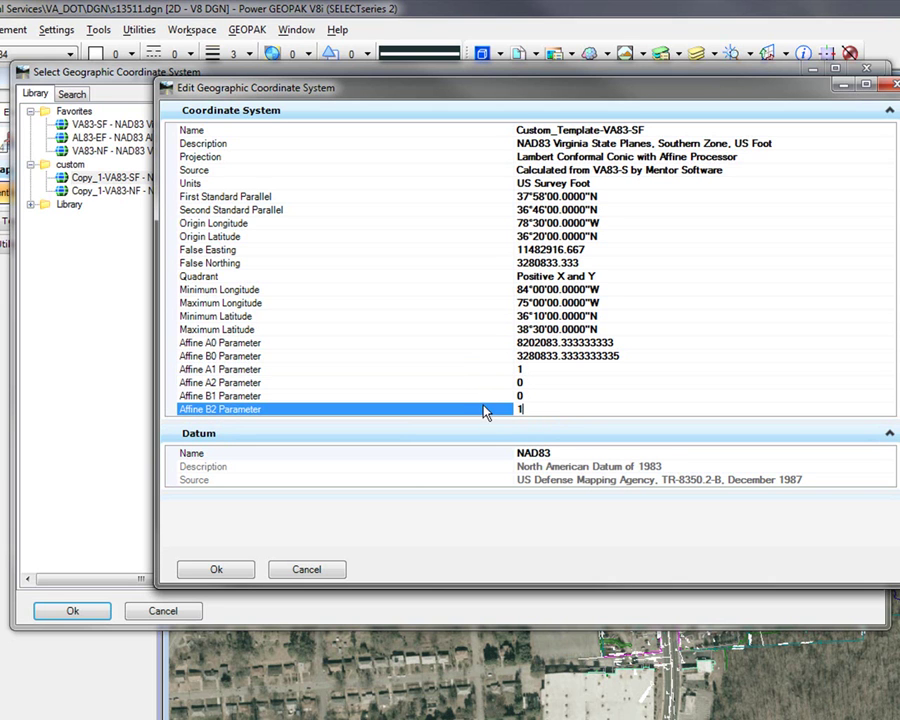
key("Tab")
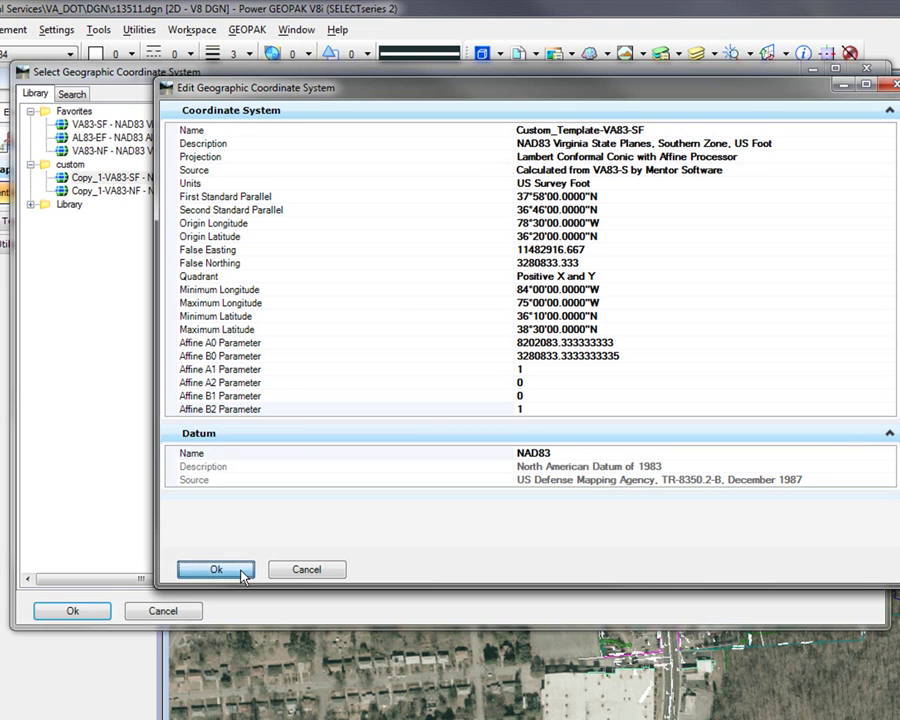
left_click(216, 569)
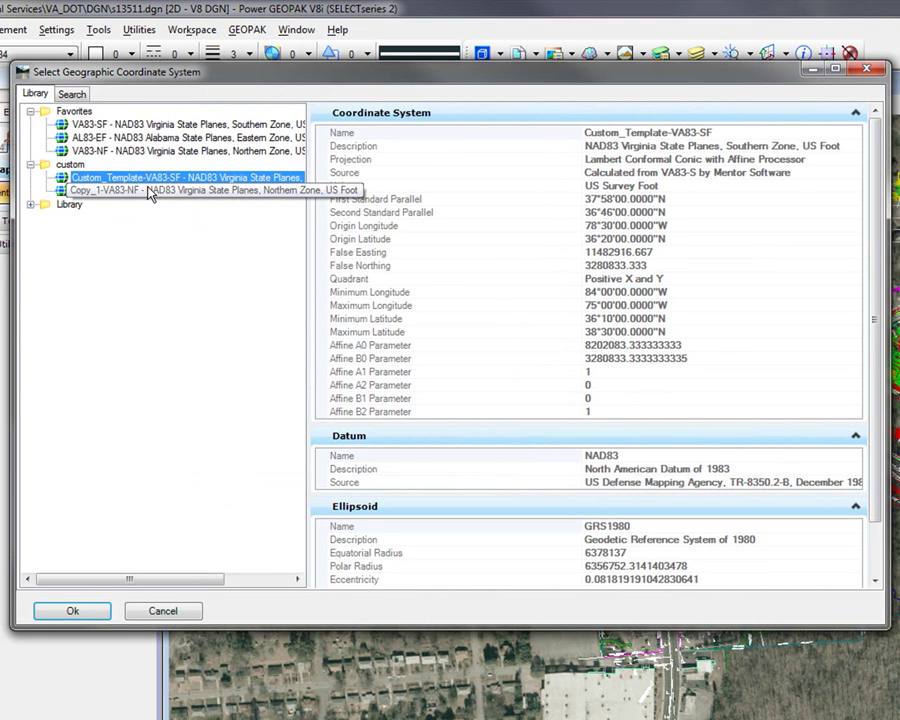
- Rename the Copy_1-VA83-NF coordinate system to Custom_Template-VA83-NF
left_click(148, 192)
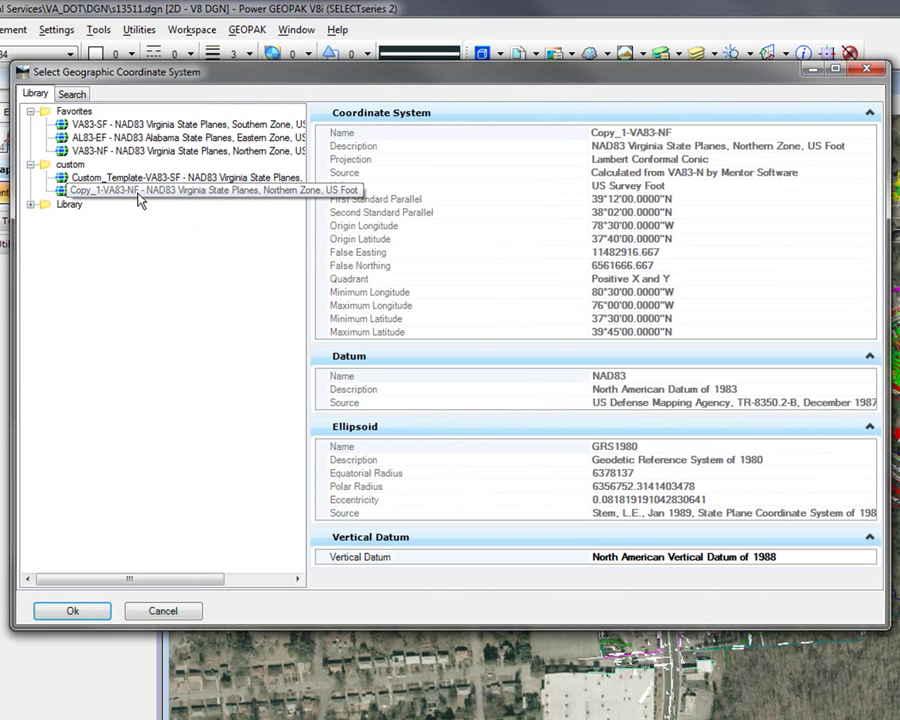
right_click(136, 194)
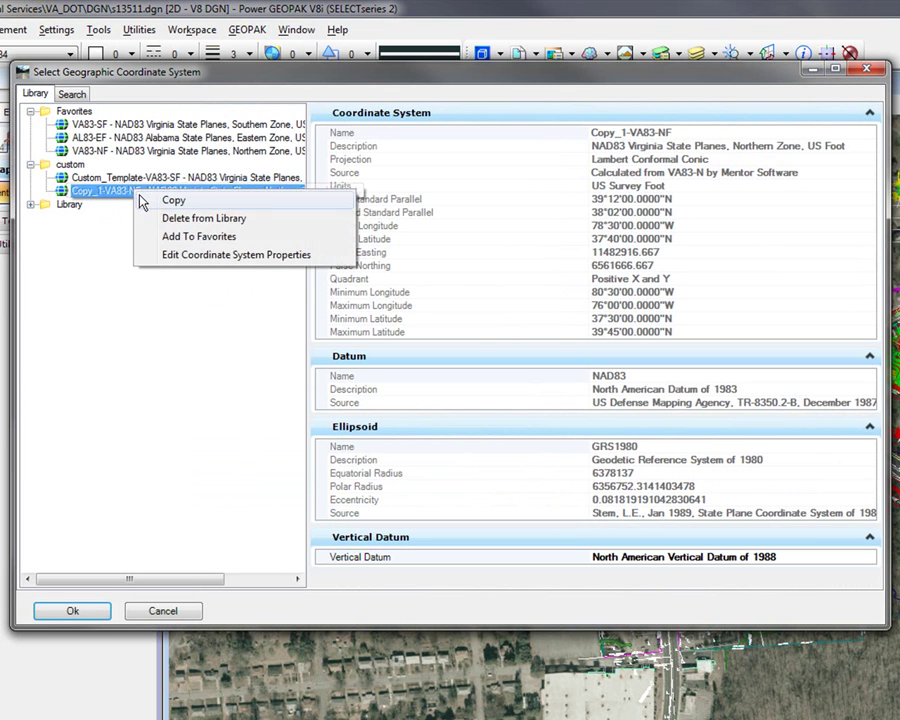
left_click(194, 256)
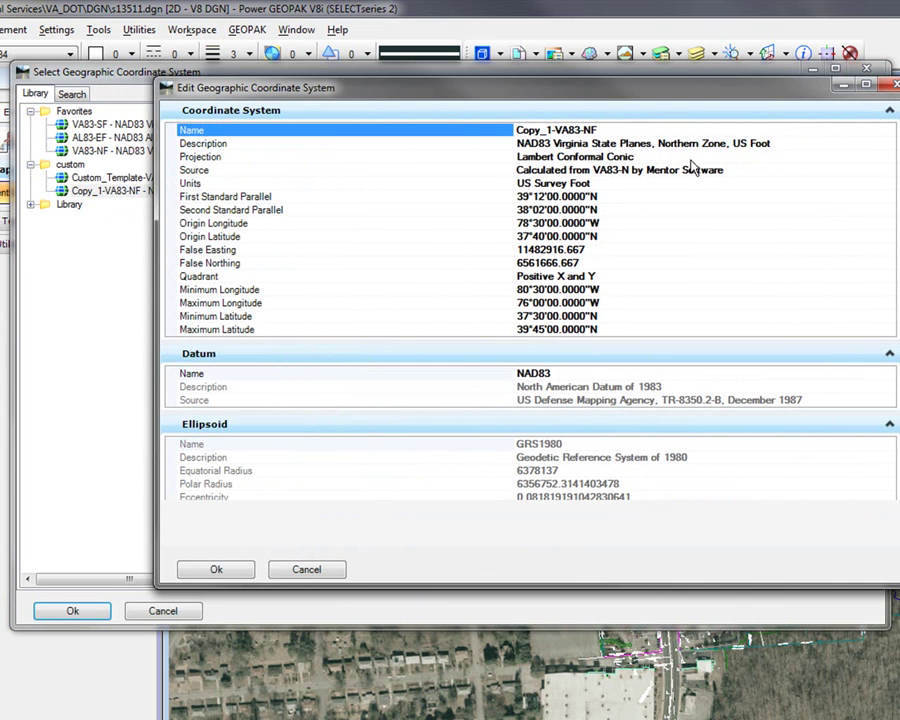
left_click_drag(549, 130, 516, 130)
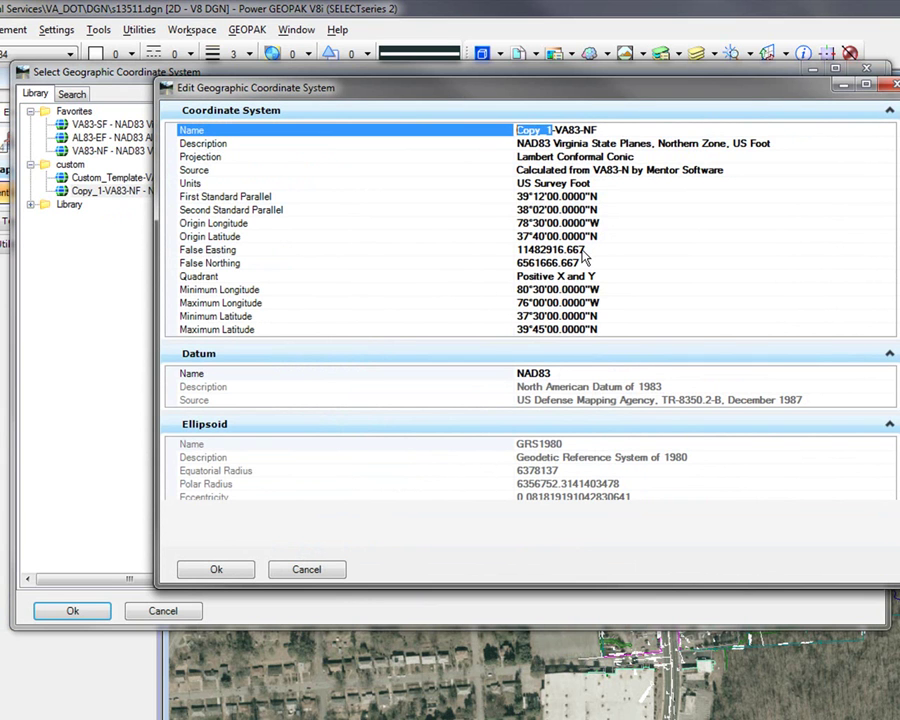
type("C")
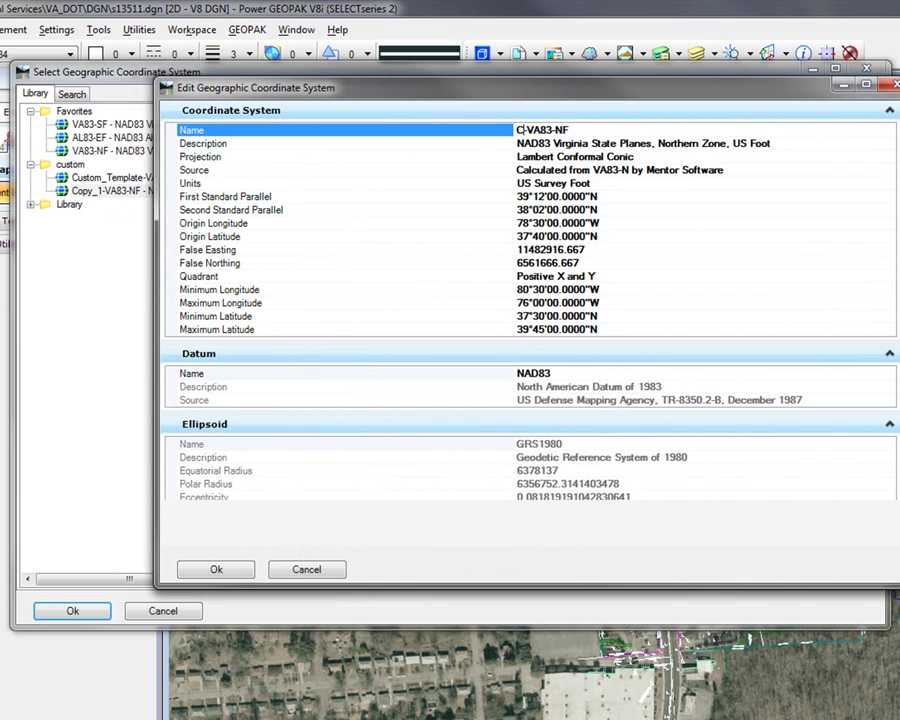
type("ustom_Template")
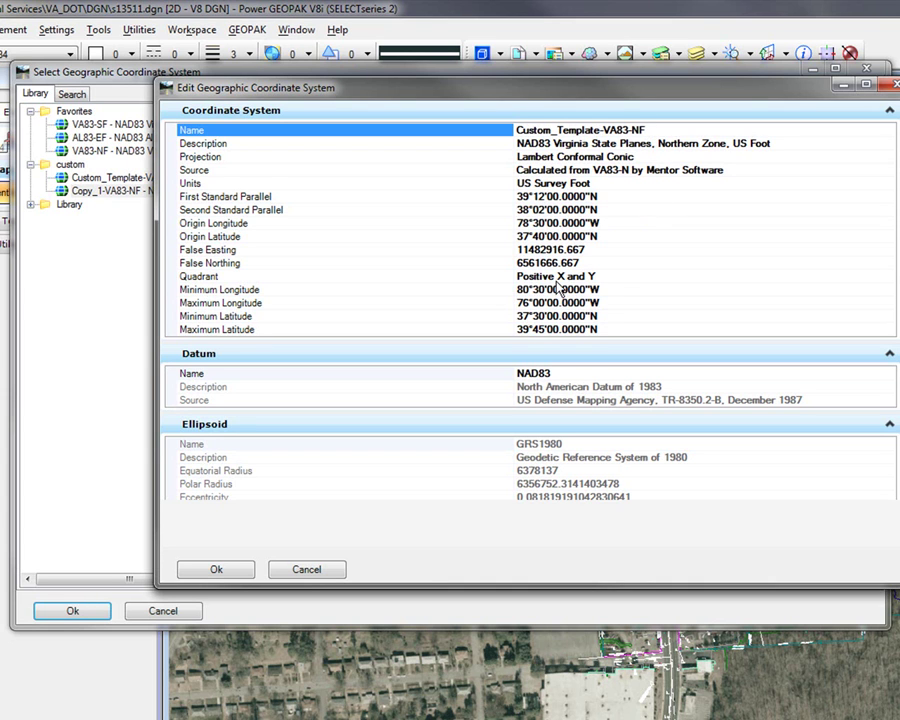
key("Tab")
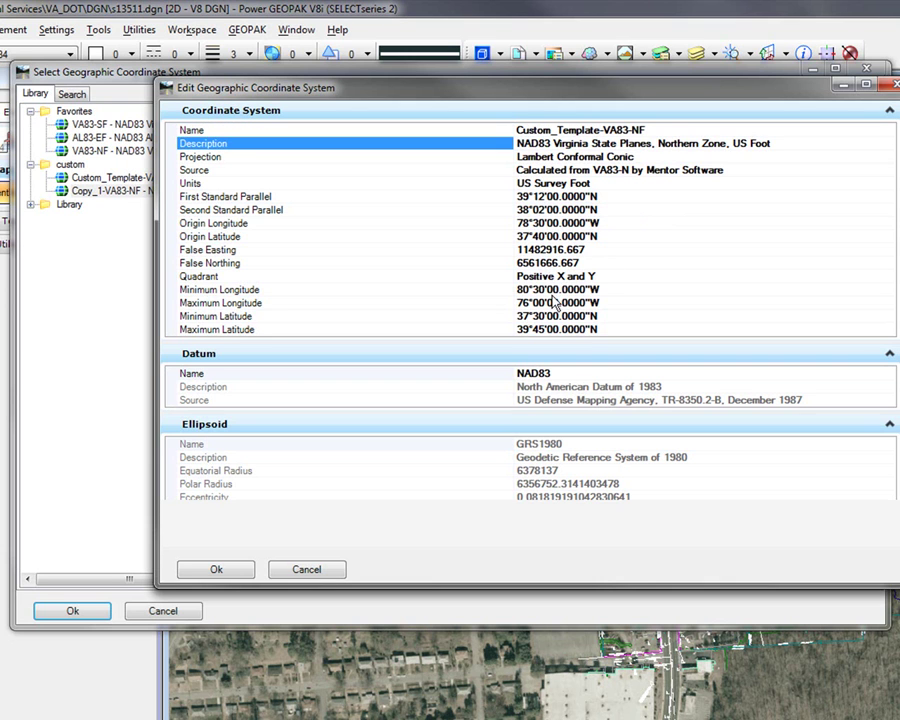
- Set its projection to Lambert Conformal Conic with Affine Processor
key("Tab")
left_click(888, 158)
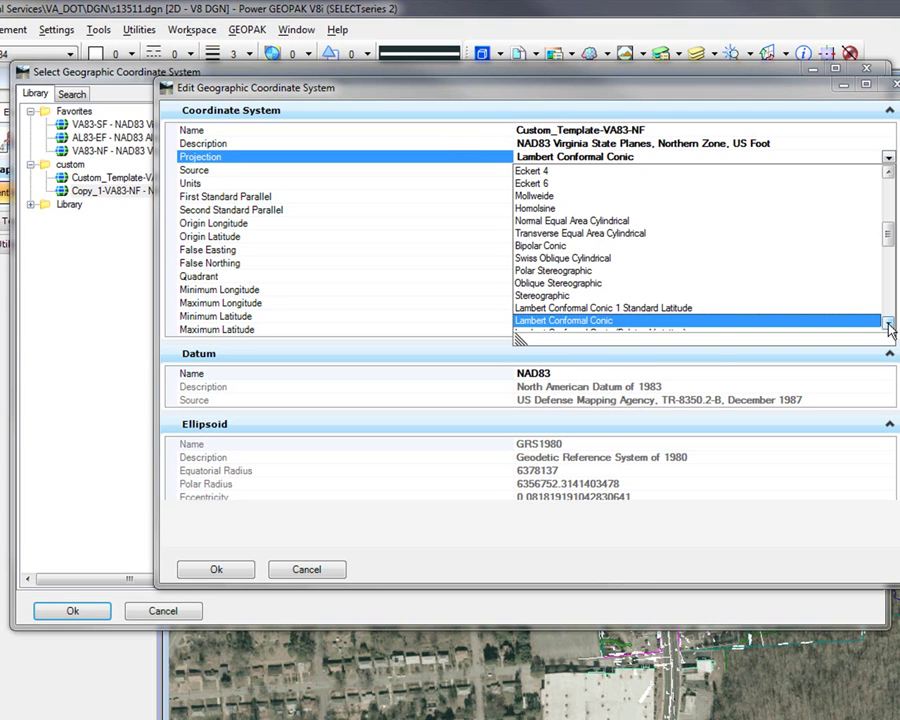
left_click(888, 325)
left_click(888, 325)
left_click(888, 325)
left_click(888, 325)
left_click(888, 325)
left_click(888, 325)
left_click(888, 325)
left_click(888, 325)
left_click(888, 325)
left_click(888, 325)
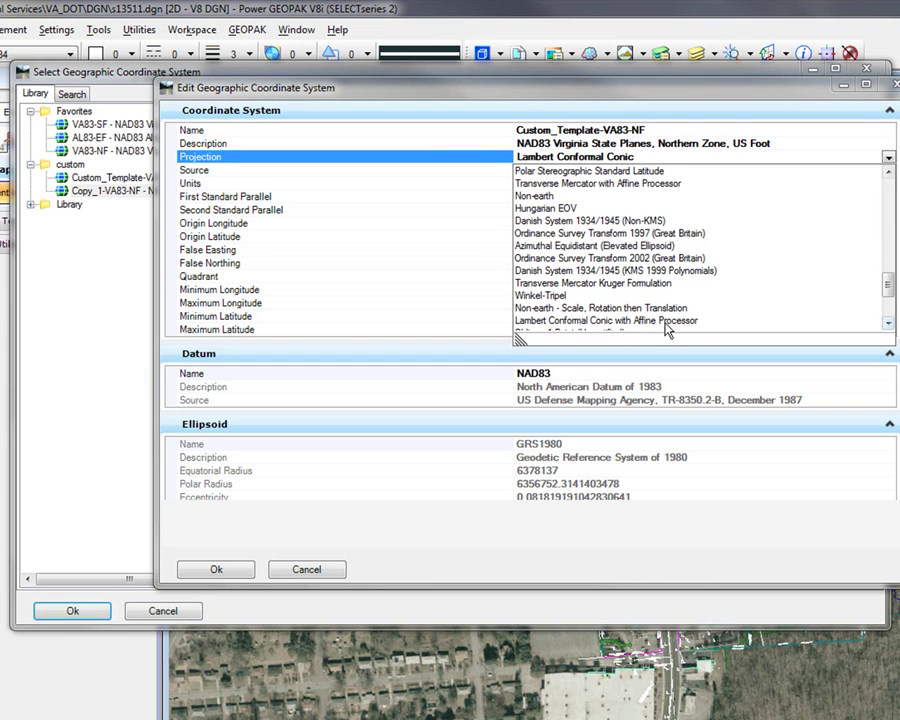
left_click(668, 321)
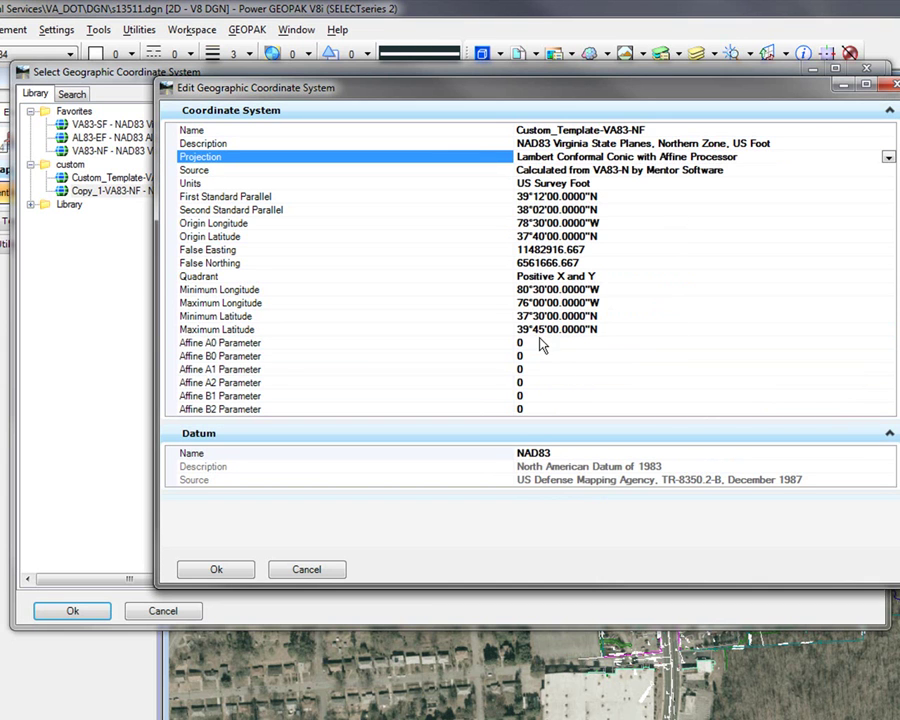
left_click(541, 345)
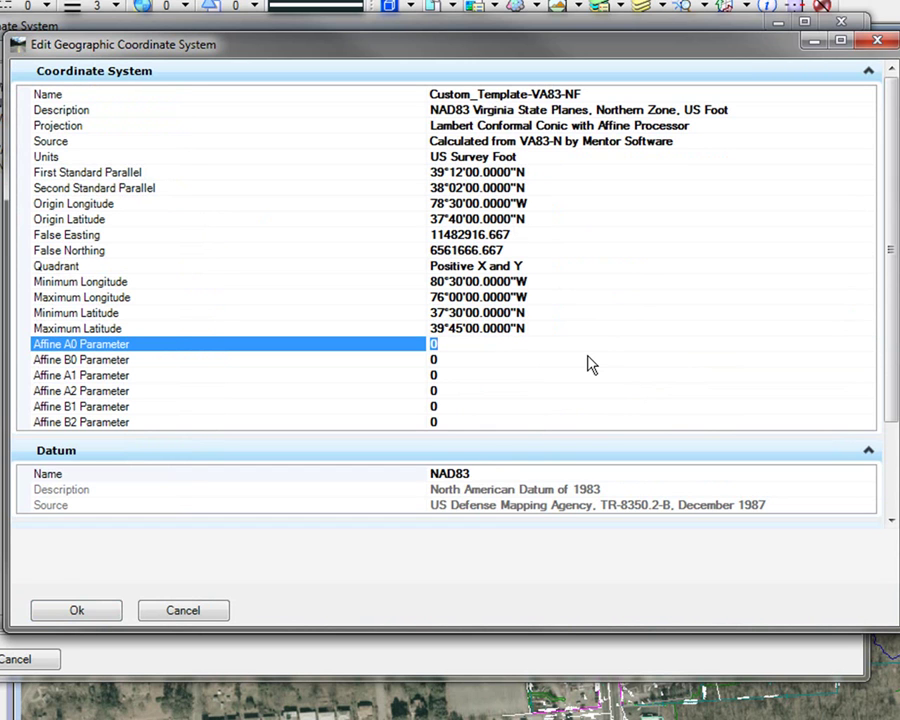
- Enter Affine A0 8202083.333333333 and Affine B0 6561666.666666667
type("82")
type("0208")
type("3.")
type("333333333")
left_click(589, 356)
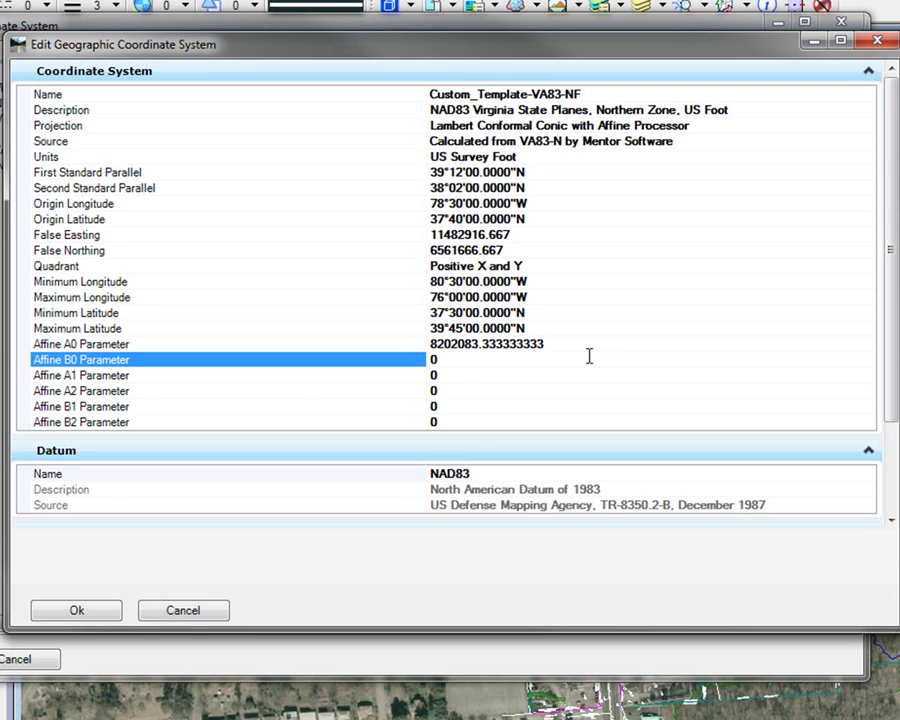
type("6561")
type("666.")
type("666")
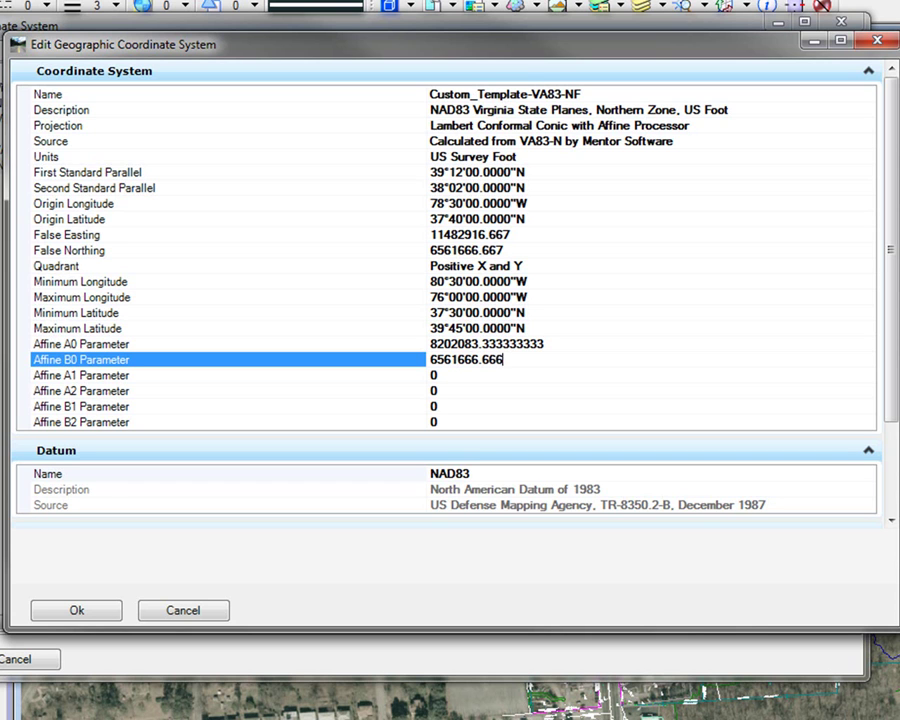
type("666666667")
key("Tab")
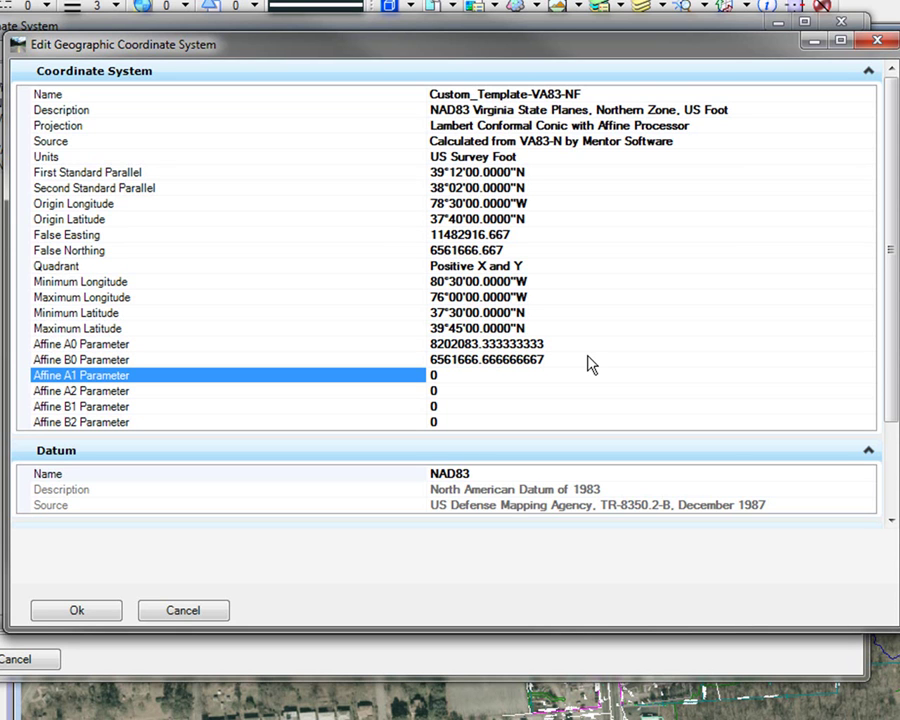
- Set the Affine A1 and B2 scale parameters to 1
type("1")
key("Tab")
key("Tab")
key("Tab")
type("1")
key("Tab")
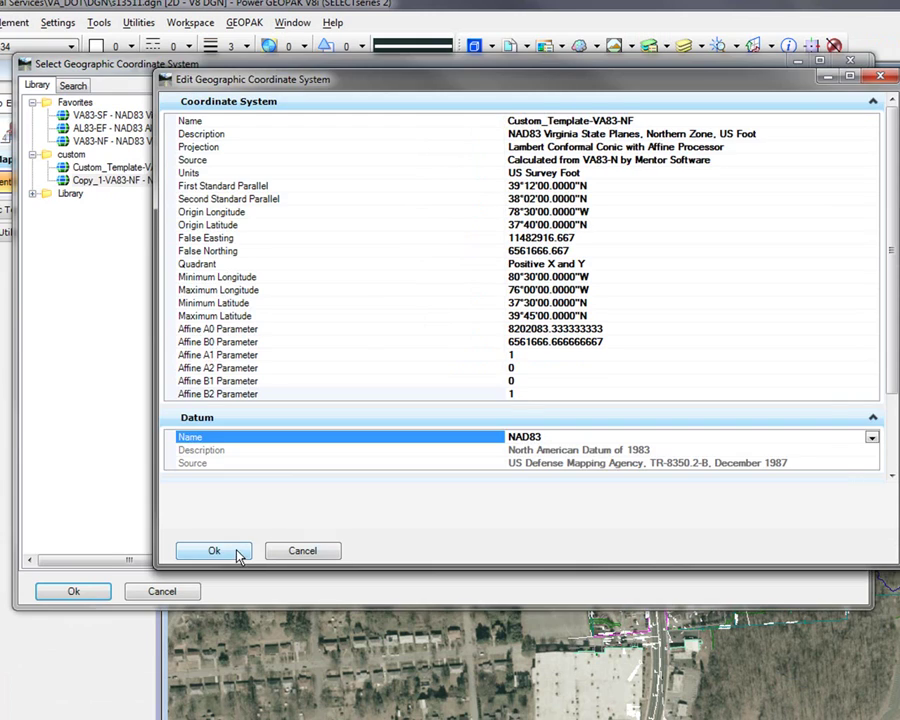
- Save Custom_Template-VA83-NF, then copy the Custom_Template-VA83-SF definition
left_click(240, 556)
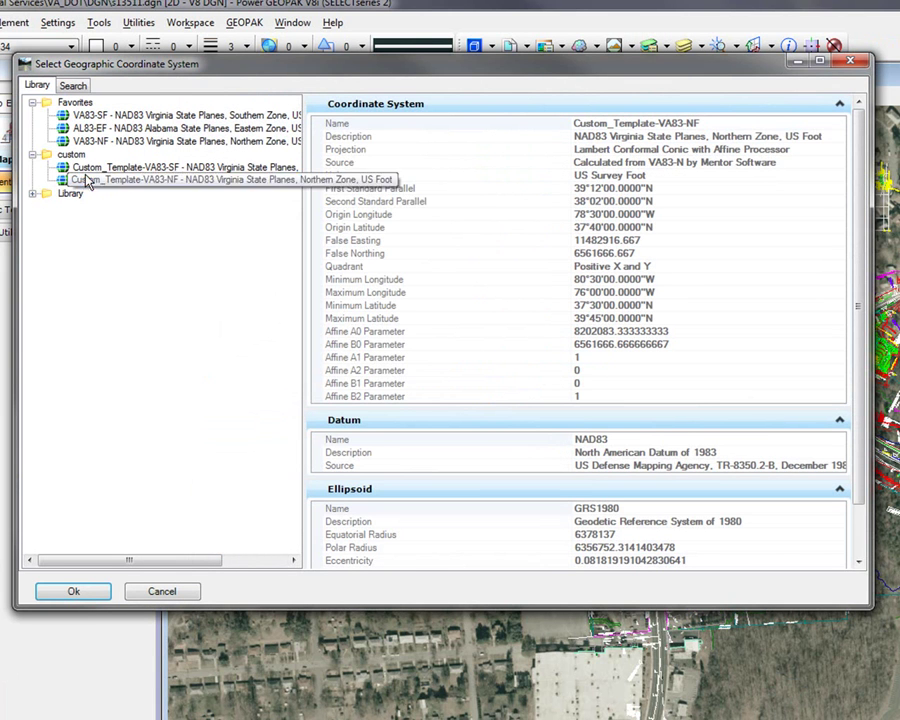
left_click(152, 185)
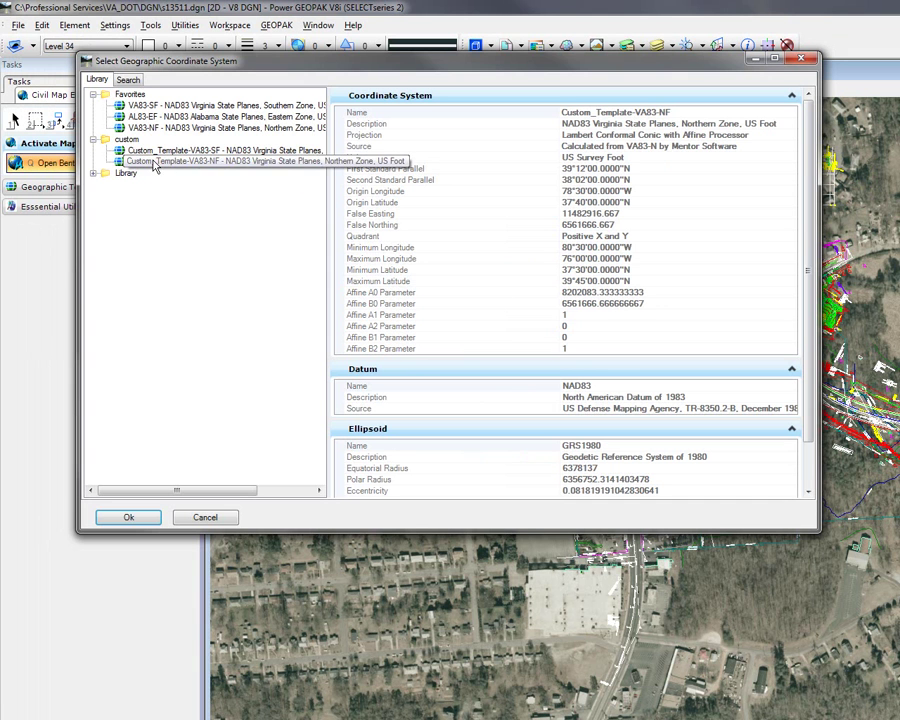
right_click(154, 162)
left_click(180, 150)
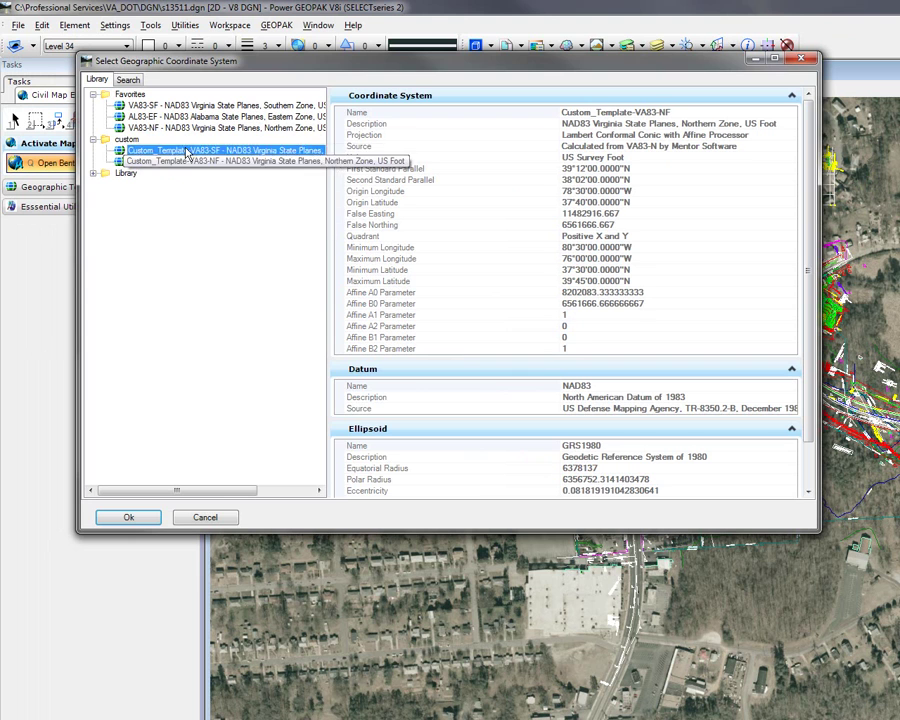
right_click(192, 152)
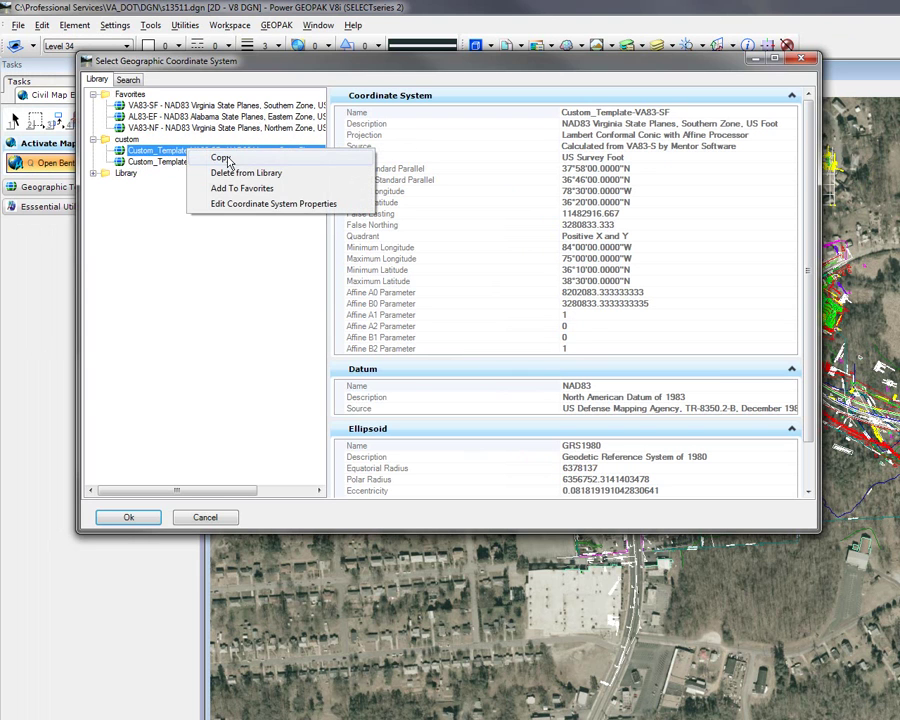
left_click(229, 159)
- Paste it into the custom folder as Copy-Custom_Template-VA and edit its properties
left_click(122, 139)
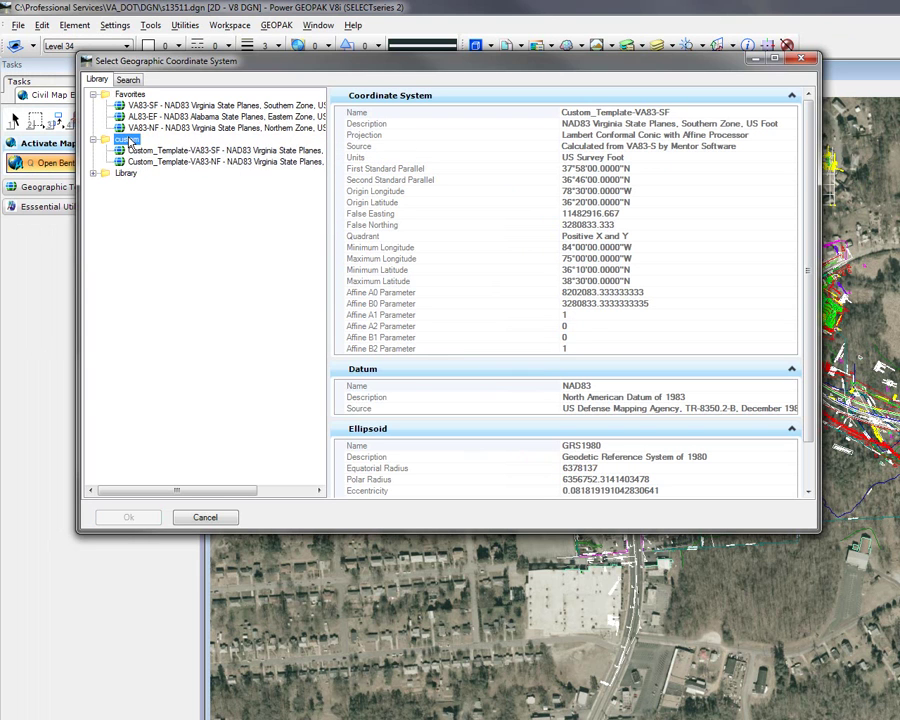
right_click(118, 139)
left_click(178, 149)
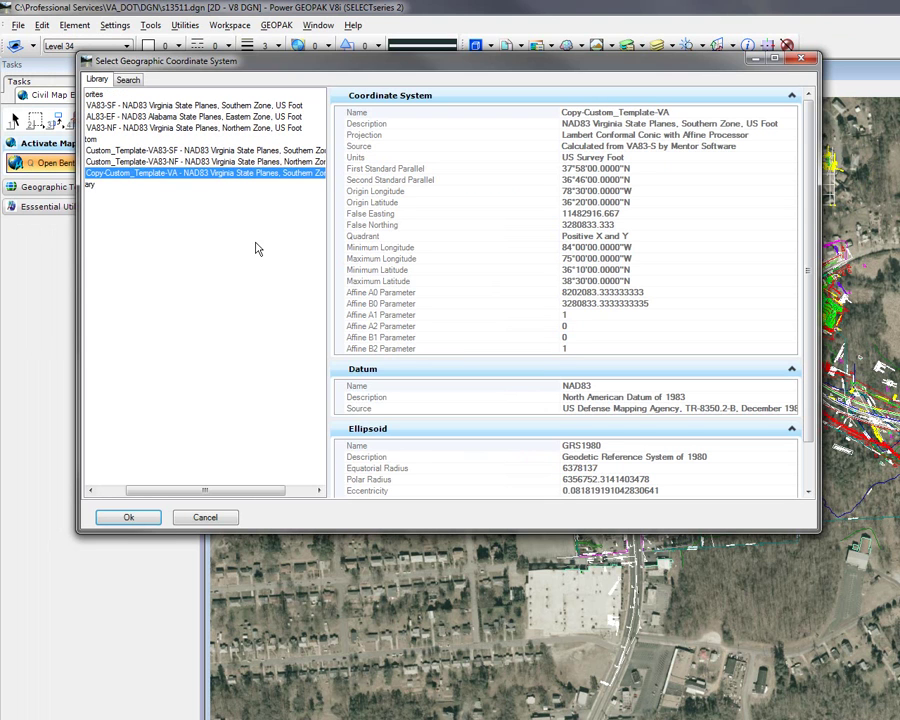
right_click(223, 174)
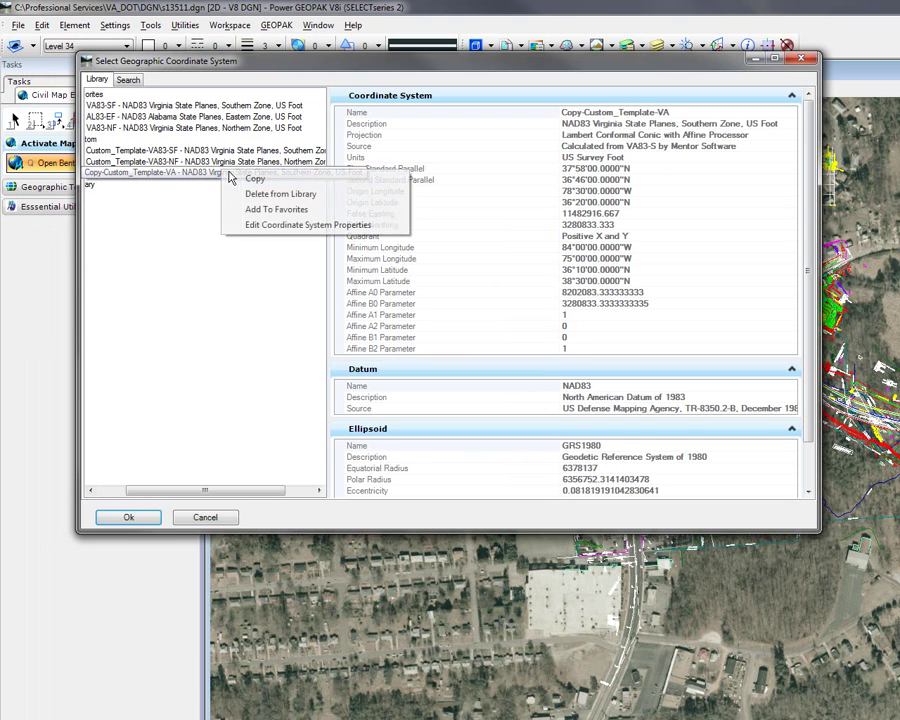
left_click(284, 226)
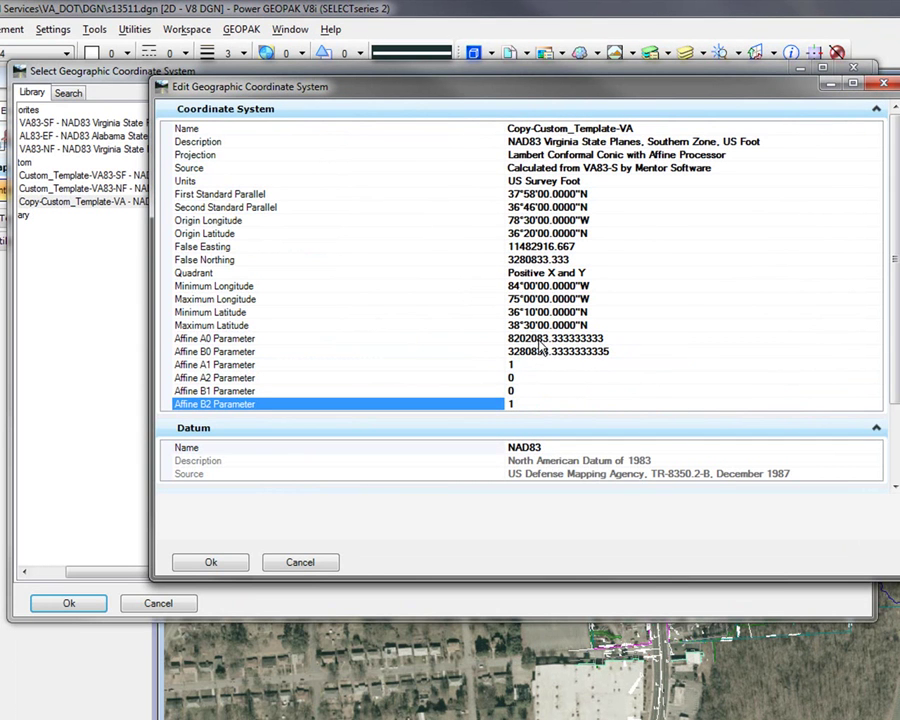
- Rename the copied coordinate system to Pittsylvania-VA
left_click(612, 131)
mouse_move(617, 131)
left_mouse_down()
mouse_move(507, 131)
mouse_move(514, 128)
left_mouse_up()
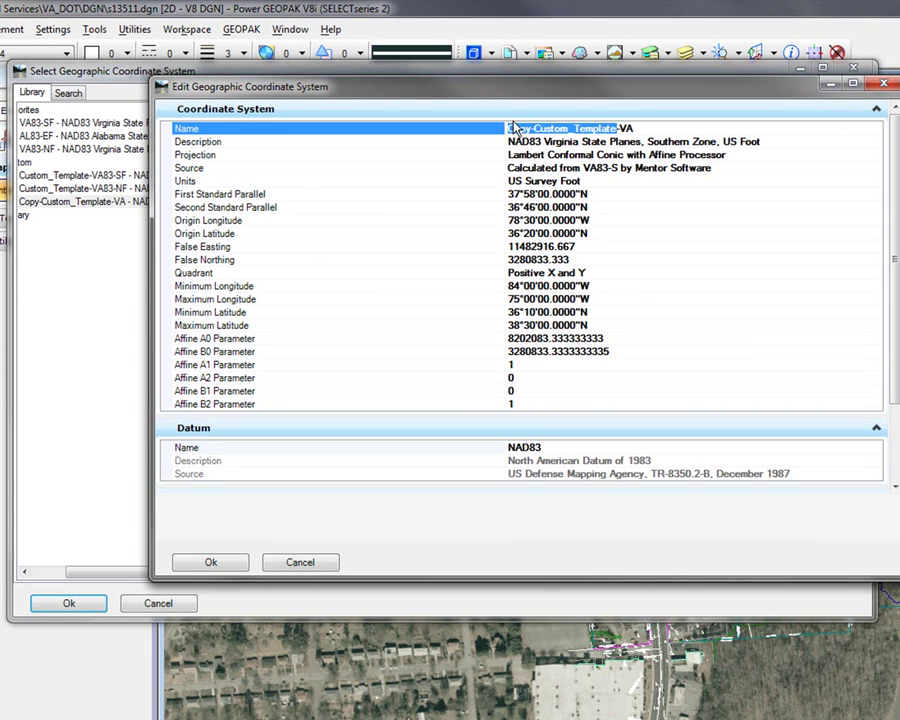
type("Pitts")
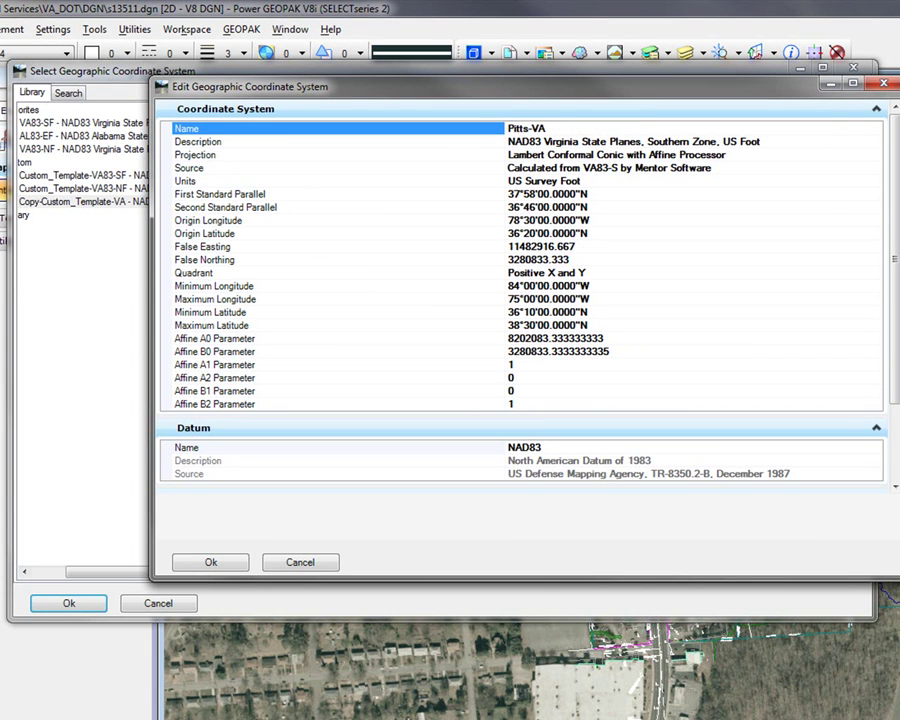
type("ylvania")
key("Tab")
- Set Affine A1 and B2 to 1.000002 and save Pittsylvania-VA
left_click(534, 369)
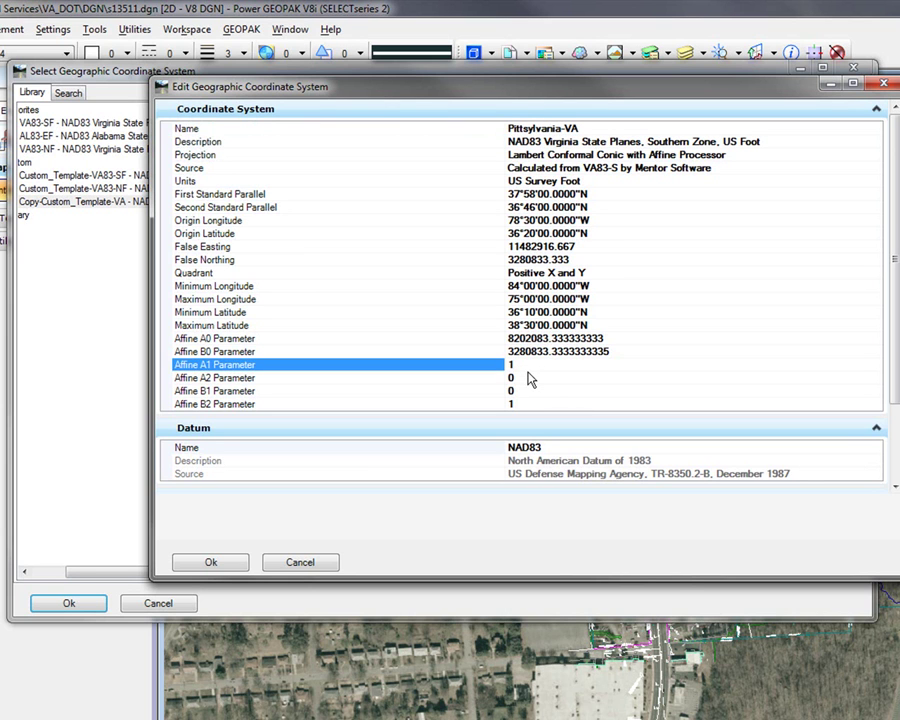
type(".00")
type("0002")
left_click(532, 378)
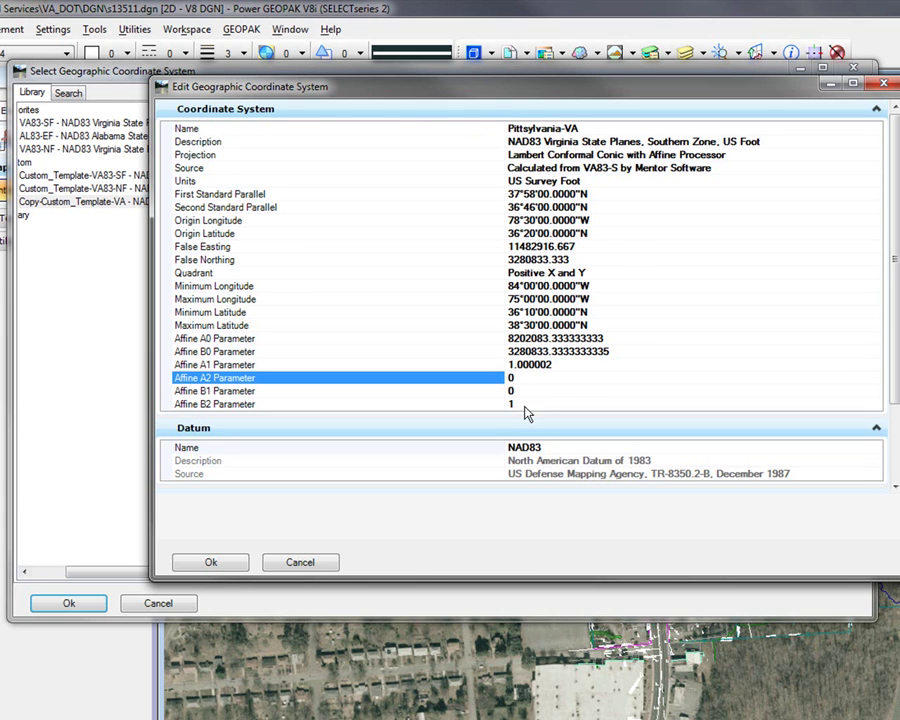
left_click(529, 403)
type(".000002")
key("Tab")
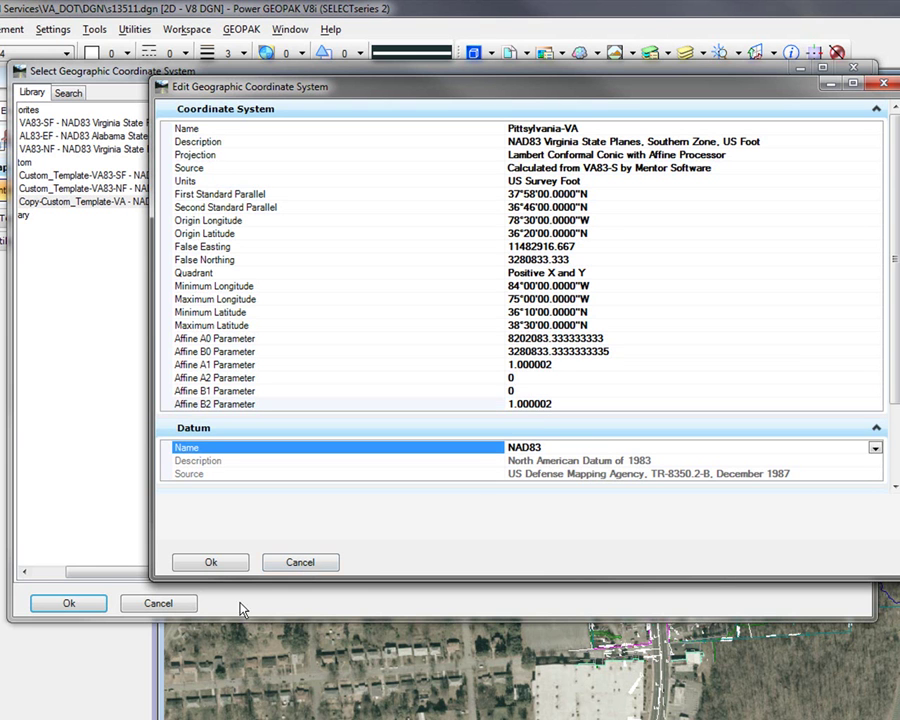
left_click(228, 567)
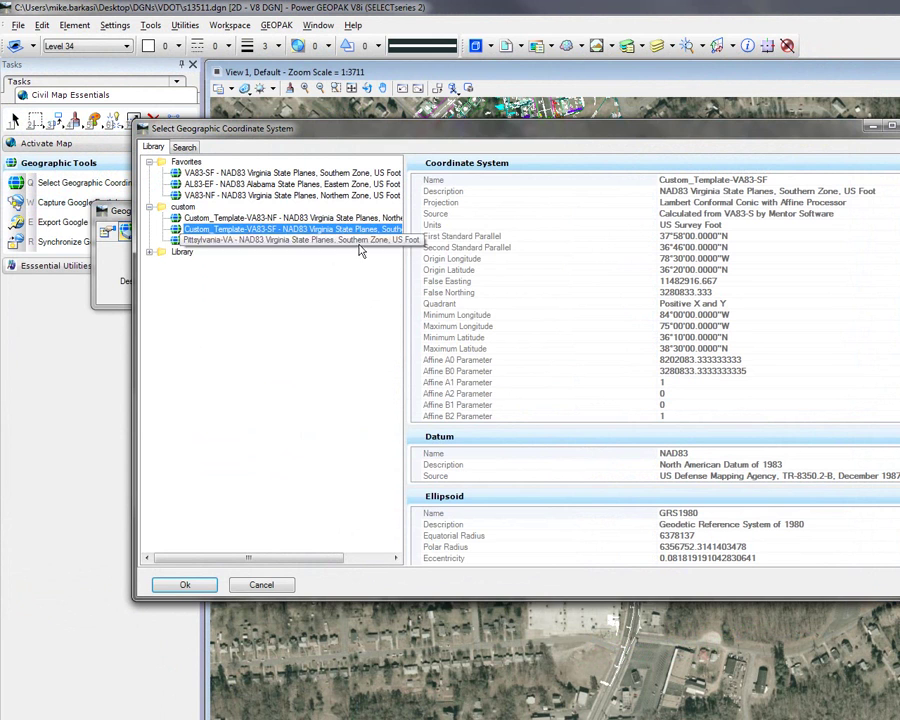
- Make Custom_Template-VA83-NF's Affine A0 and B0 values negative and save
right_click(270, 220)
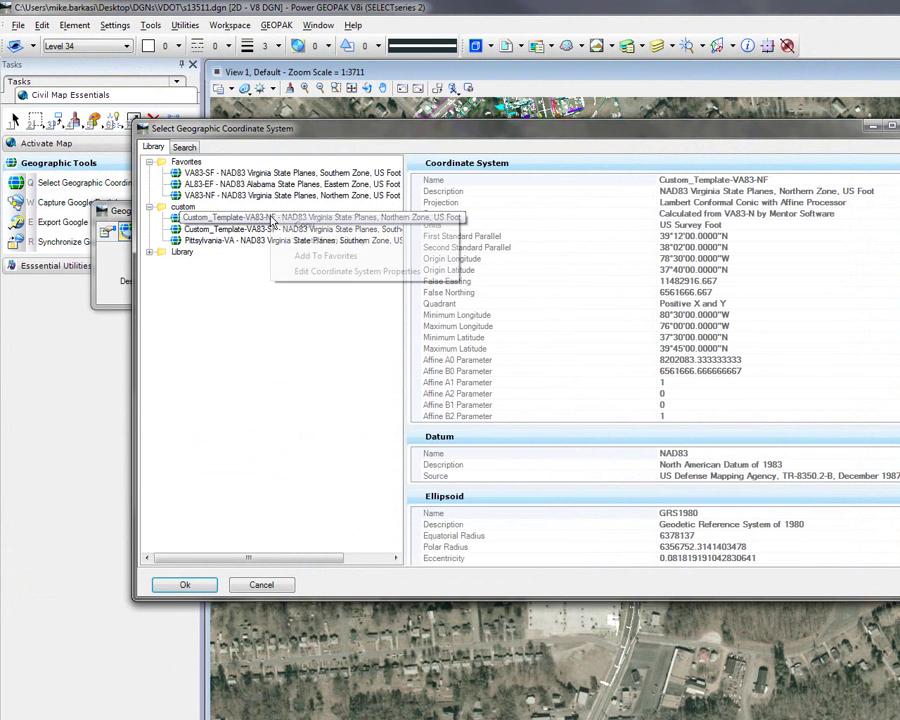
left_click(330, 272)
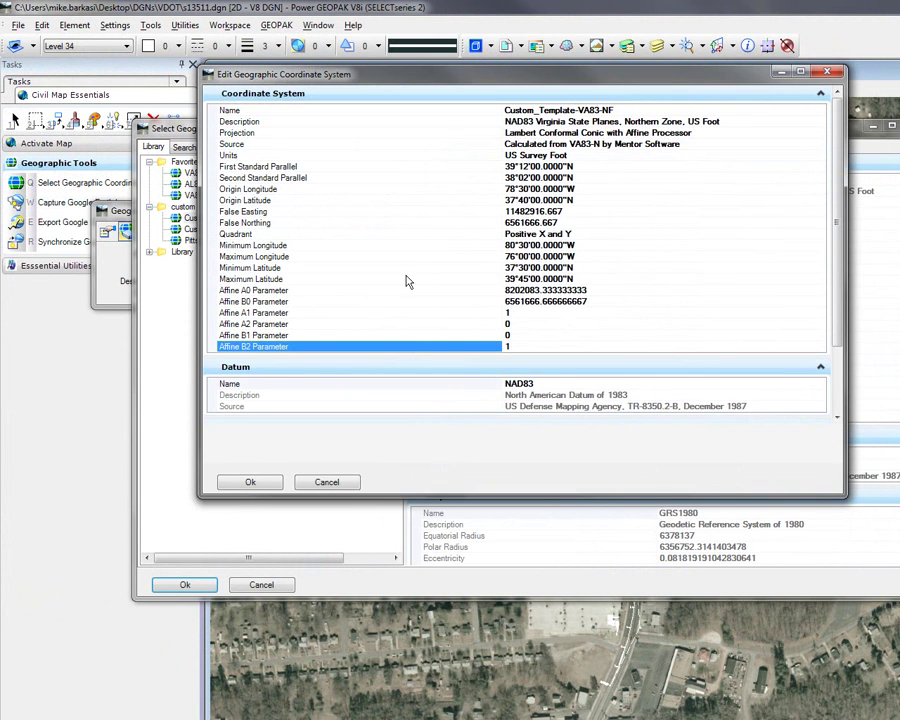
left_click(507, 291)
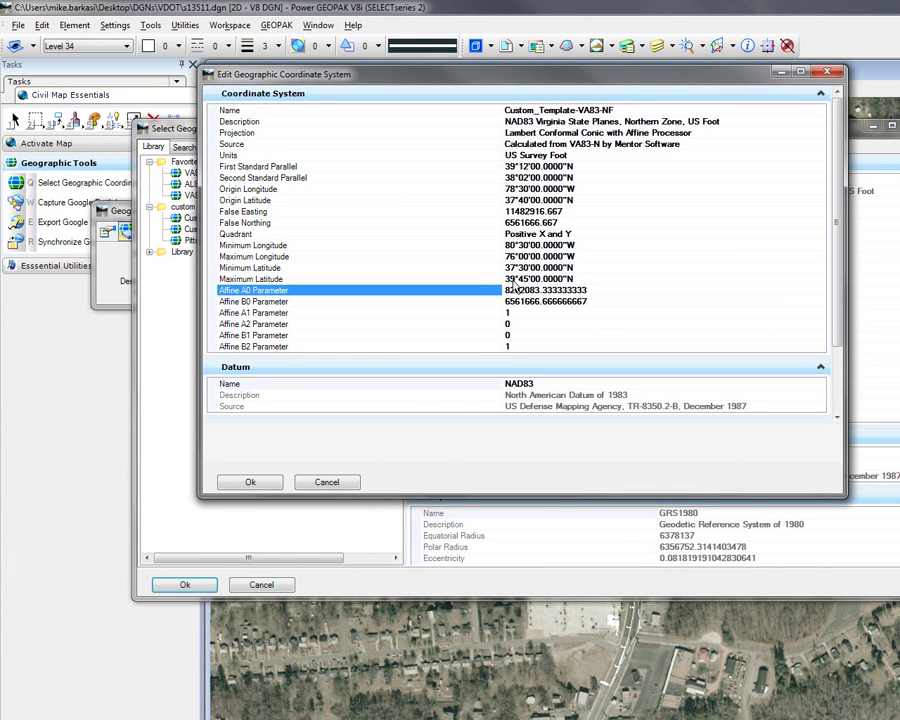
type("-")
left_click(510, 302)
left_click(507, 301)
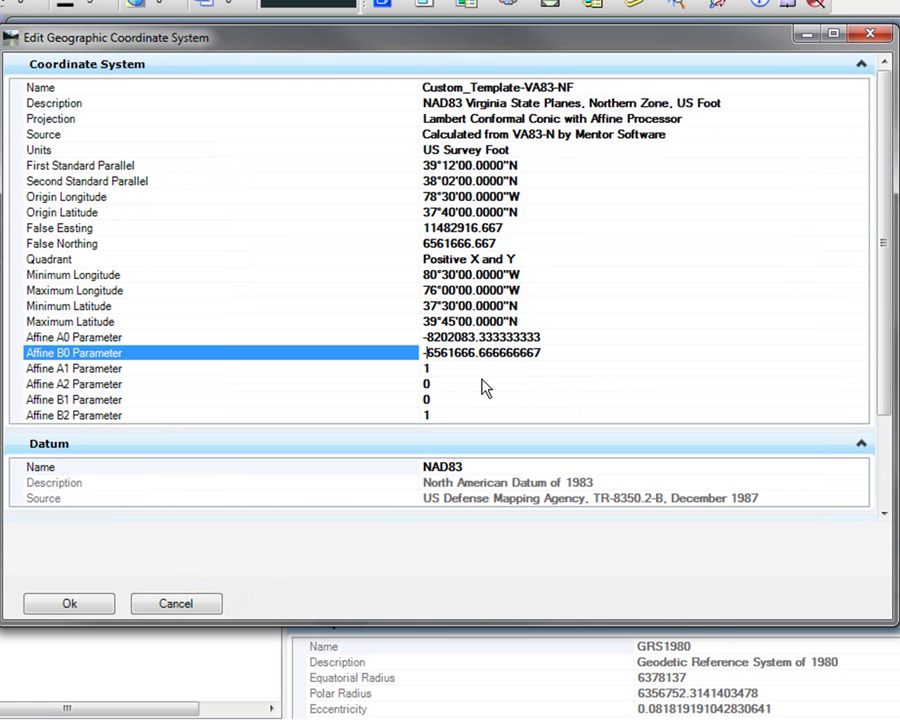
left_click(488, 373)
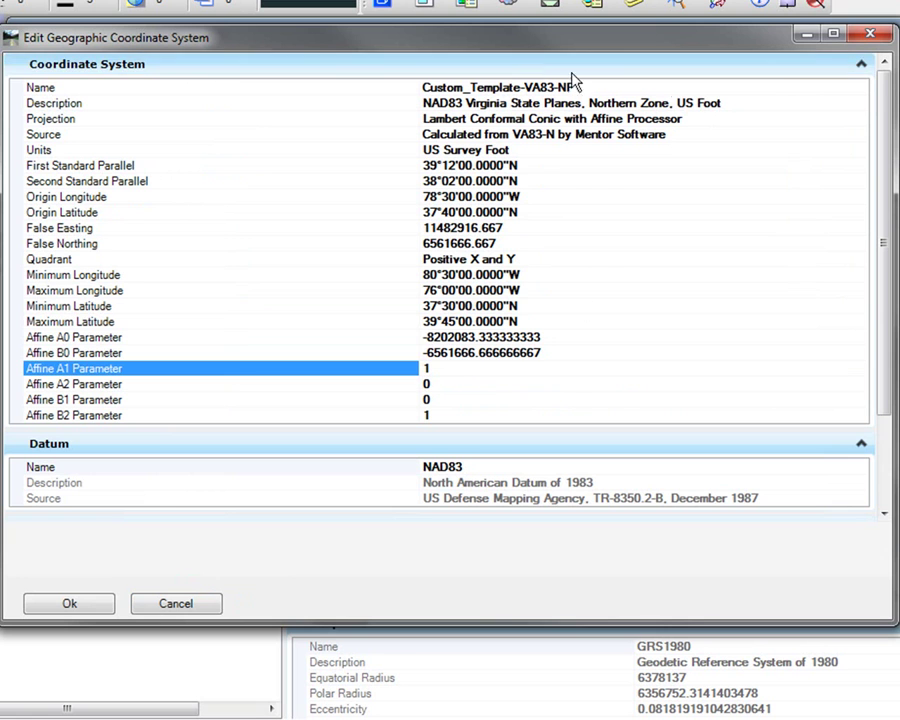
left_click(68, 601)
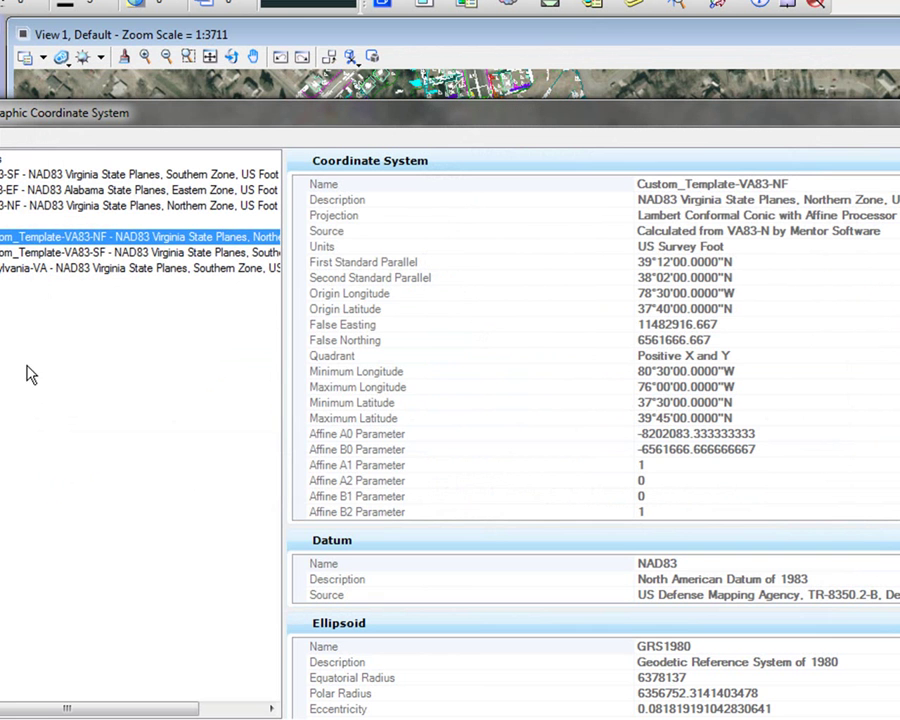
- Prefix Custom_Template-VA83-SF's Affine A0 and B0 values with a minus sign and save
left_click(42, 254)
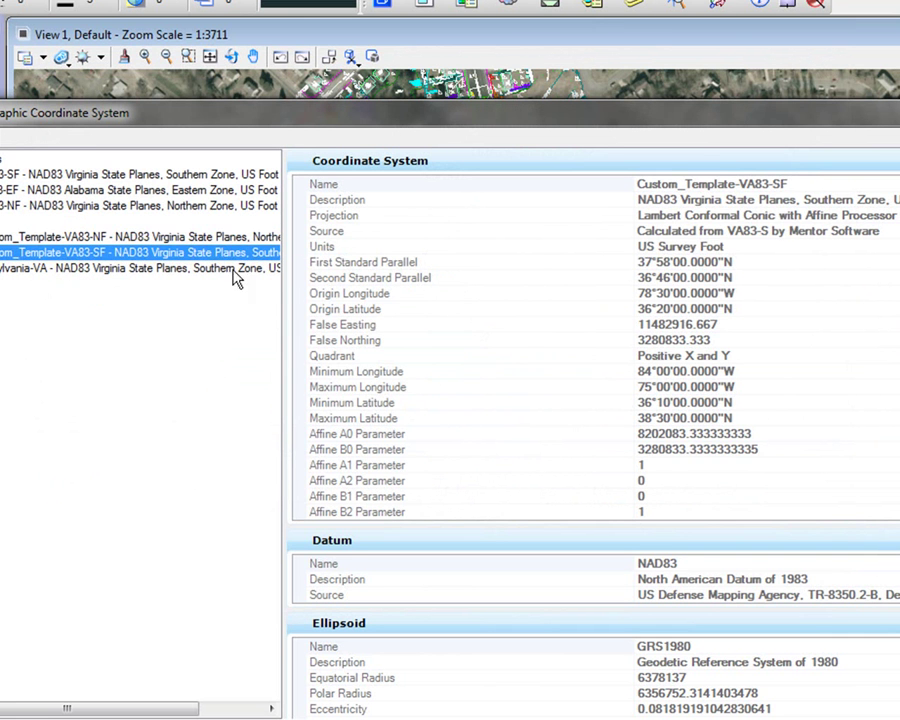
right_click(205, 253)
left_click(308, 330)
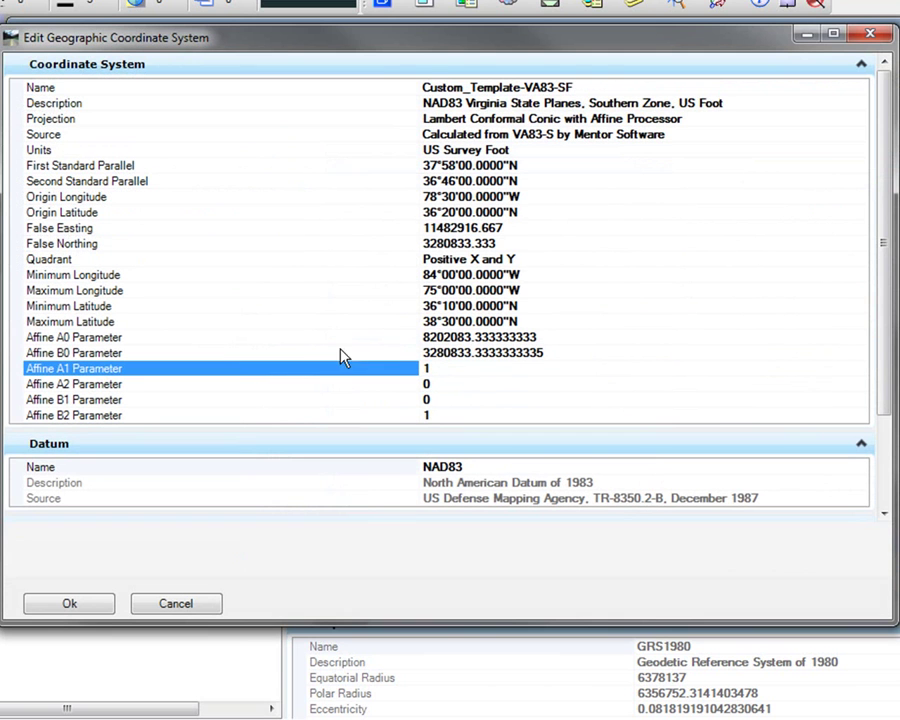
left_click(423, 338)
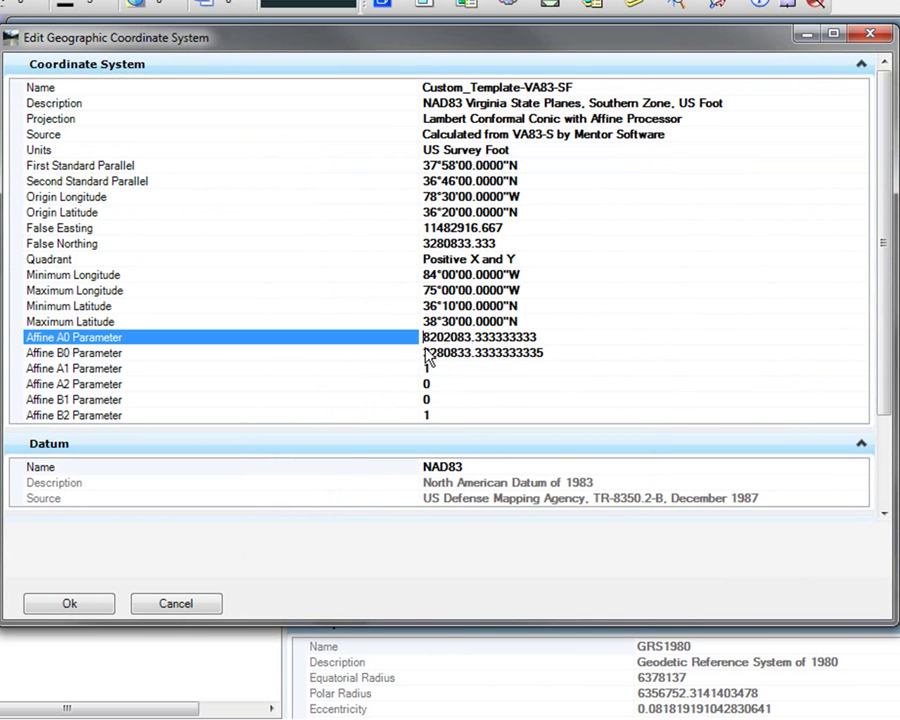
type("-")
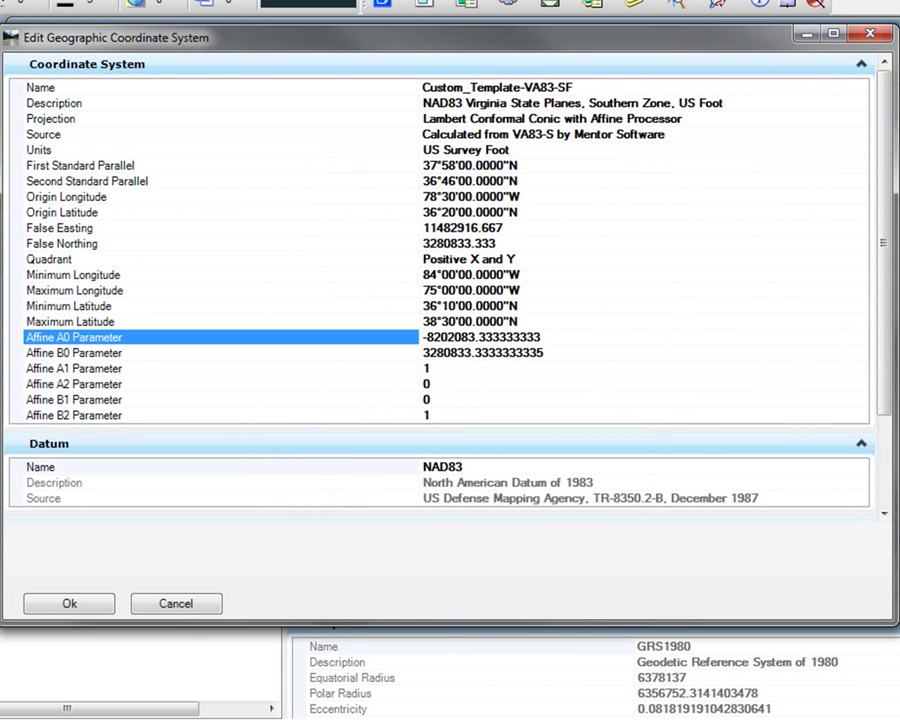
left_click(427, 356)
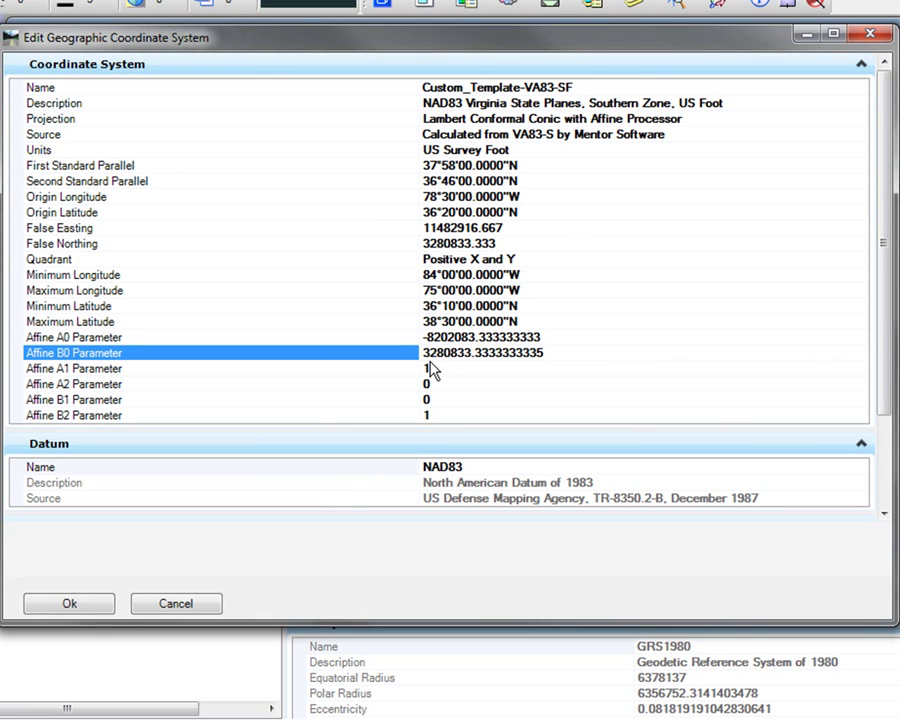
type("-")
left_click(438, 366)
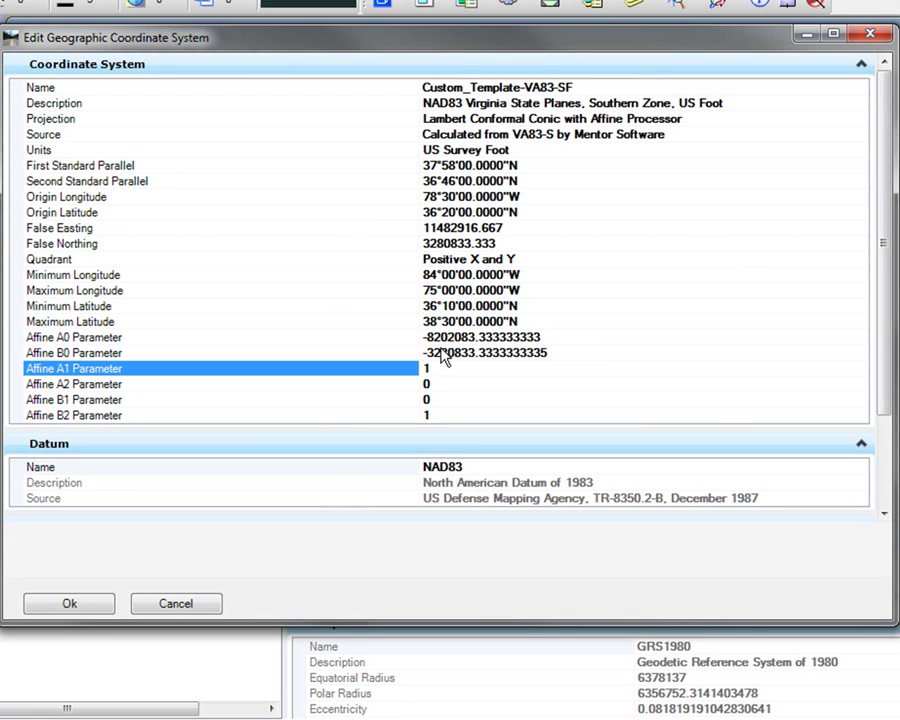
left_click(62, 607)
- Save Pittsylvania-VA with Affine A0 -8202083.333333333 and B0 -3280833.3333333335
left_click(92, 268)
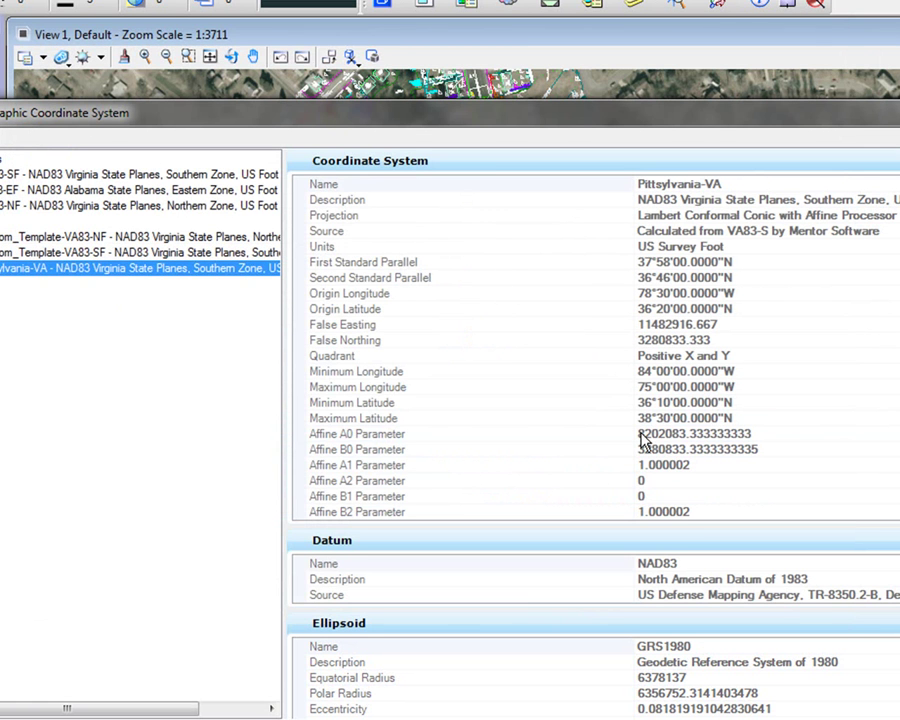
right_click(12, 272)
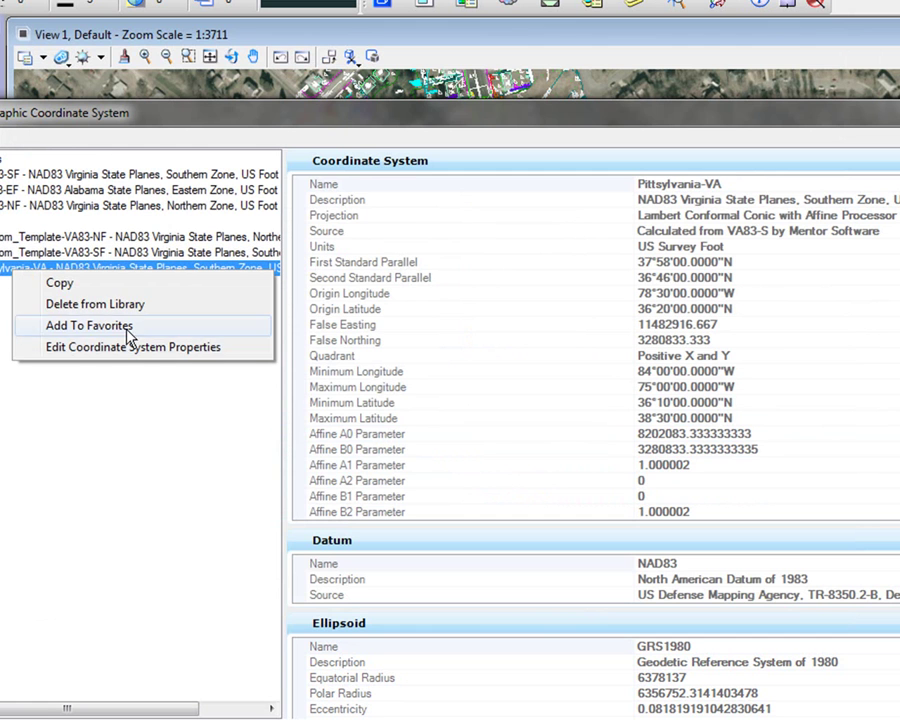
left_click(113, 348)
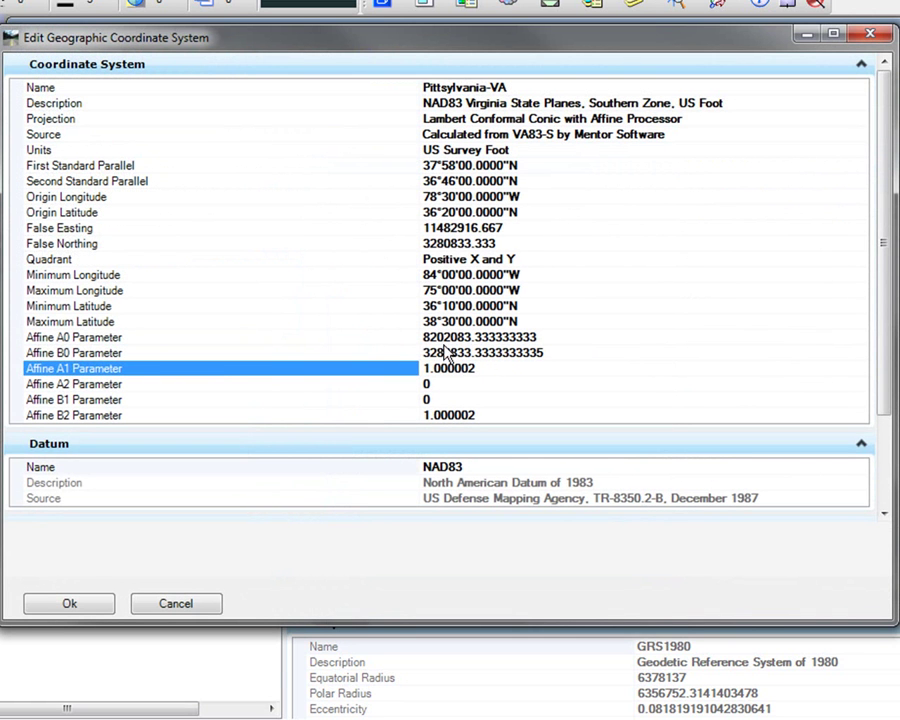
left_click(424, 341)
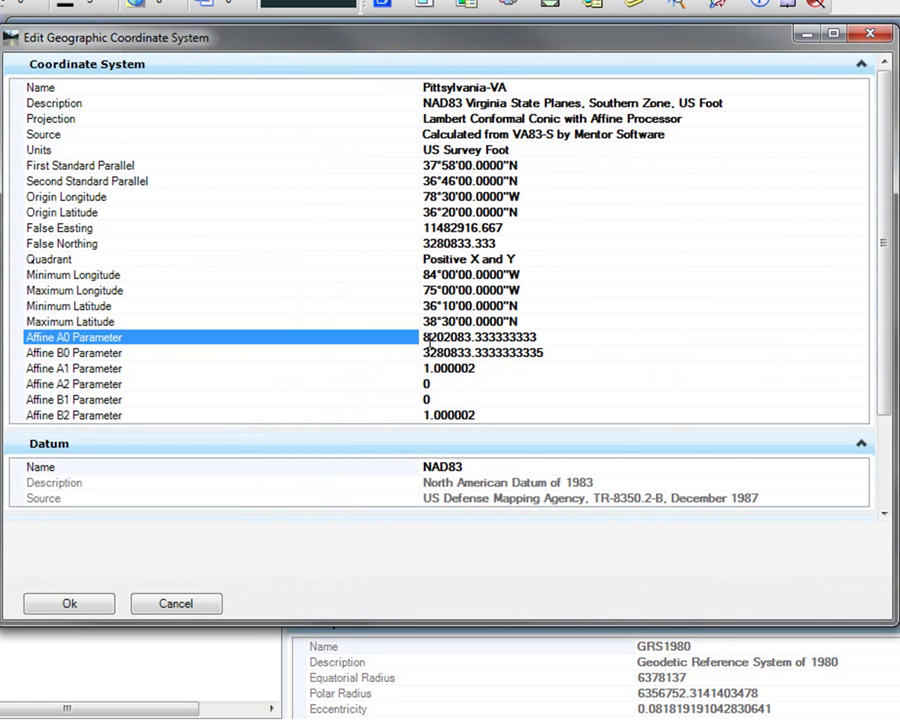
type("-")
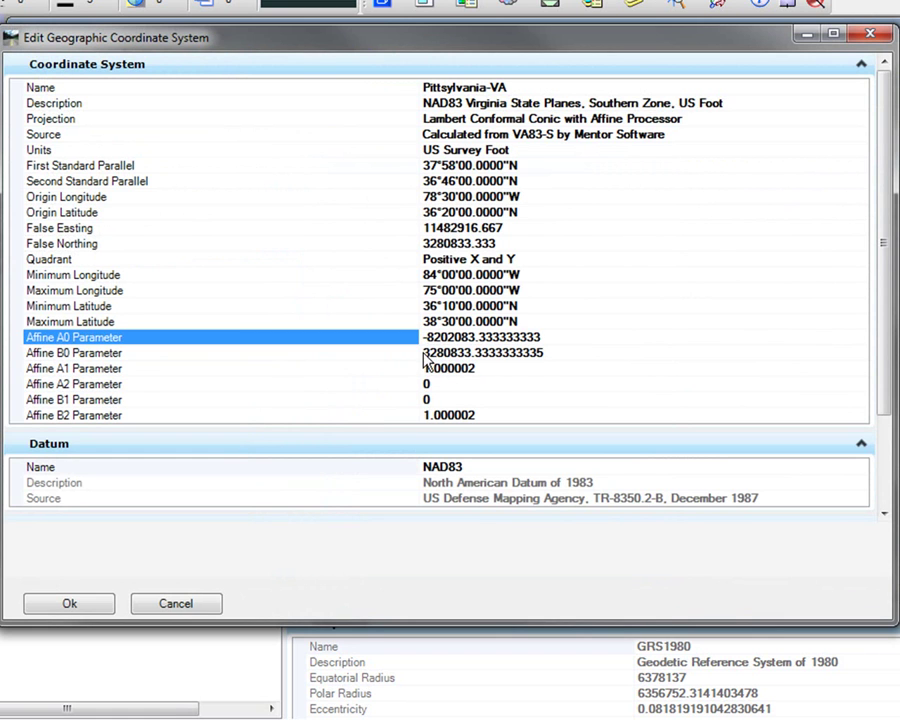
key("Down")
type("-")
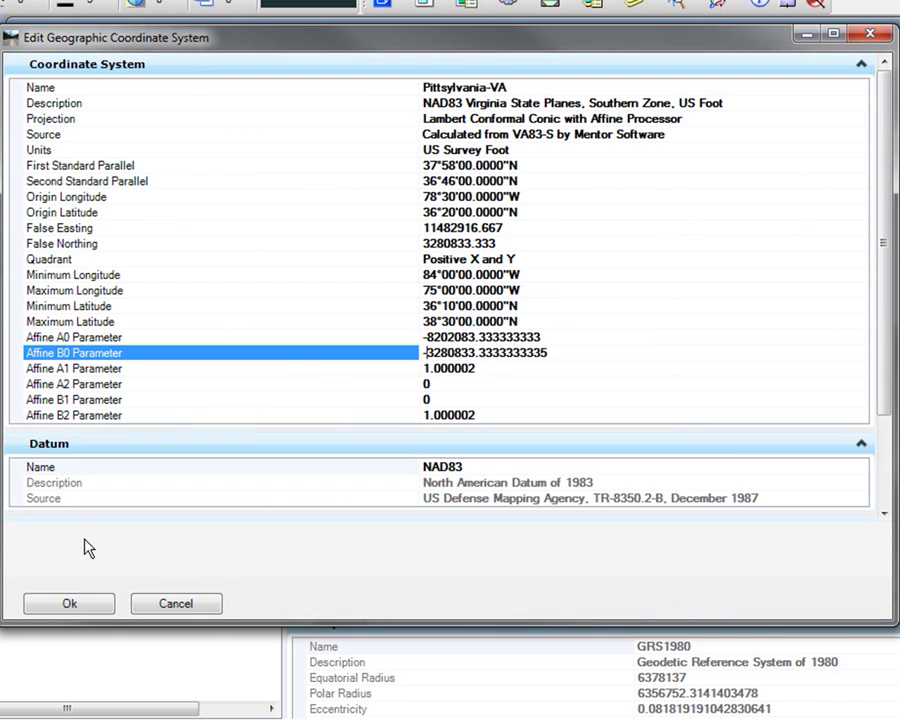
key("Return")
left_click(68, 601)
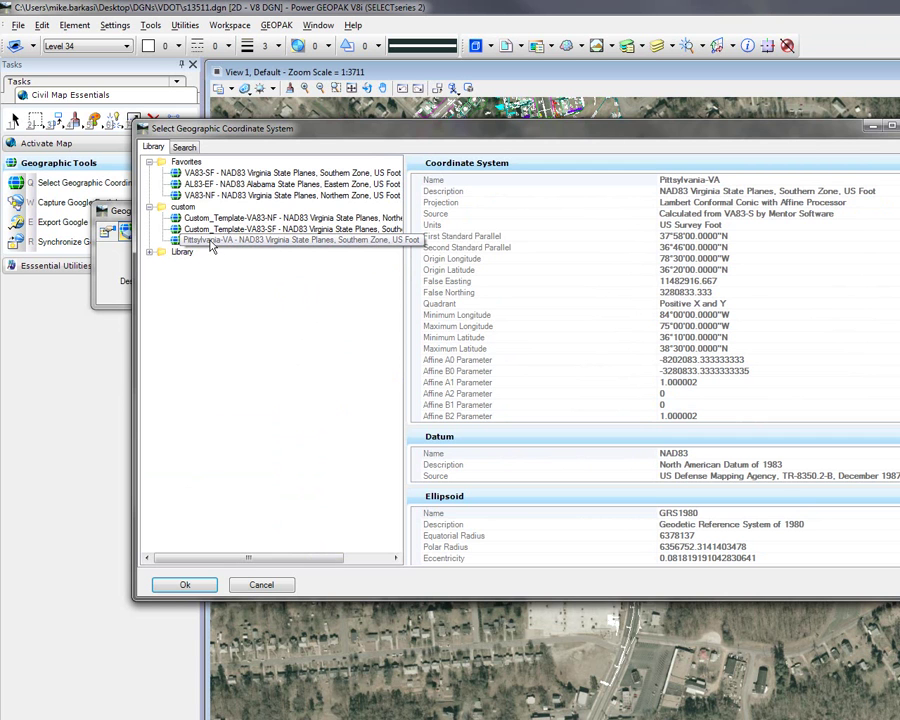
- Apply Pittsylvania-VA to the drawing, reprojecting its data into the new system
left_click(185, 585)
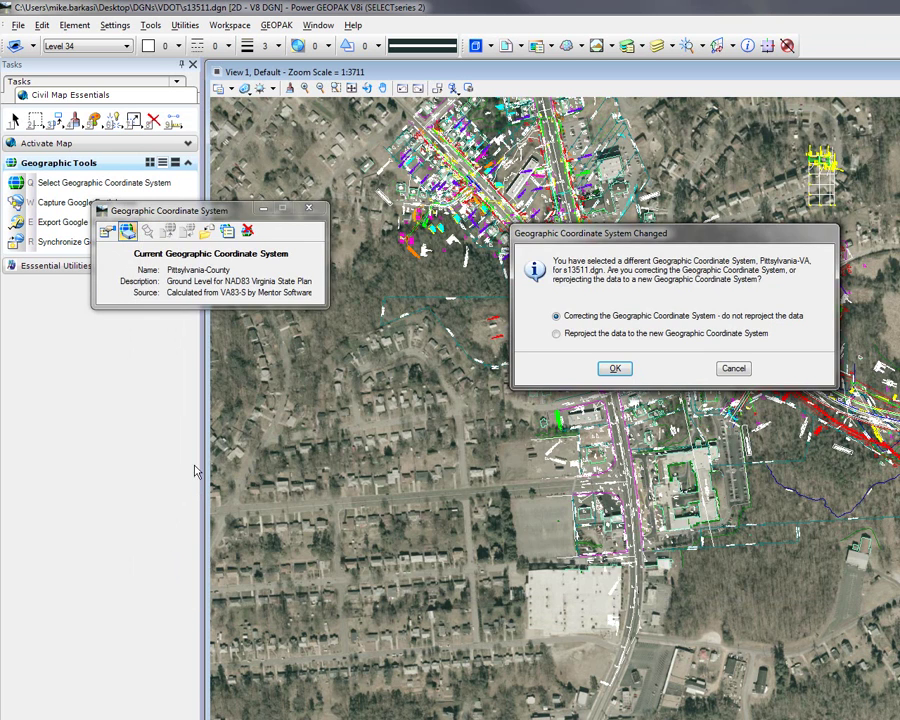
left_click(556, 335)
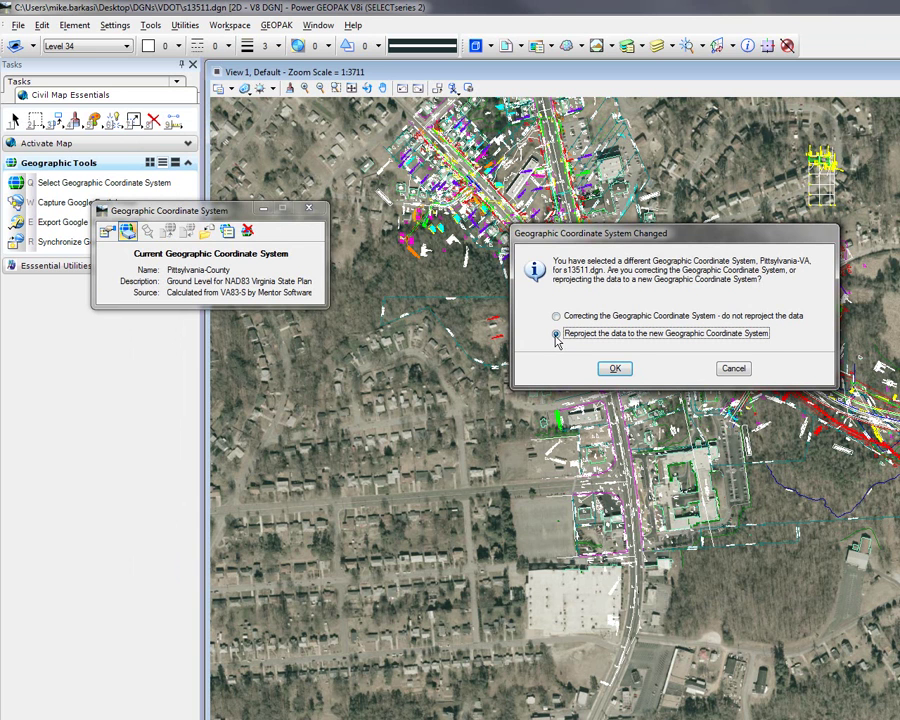
left_click(617, 370)
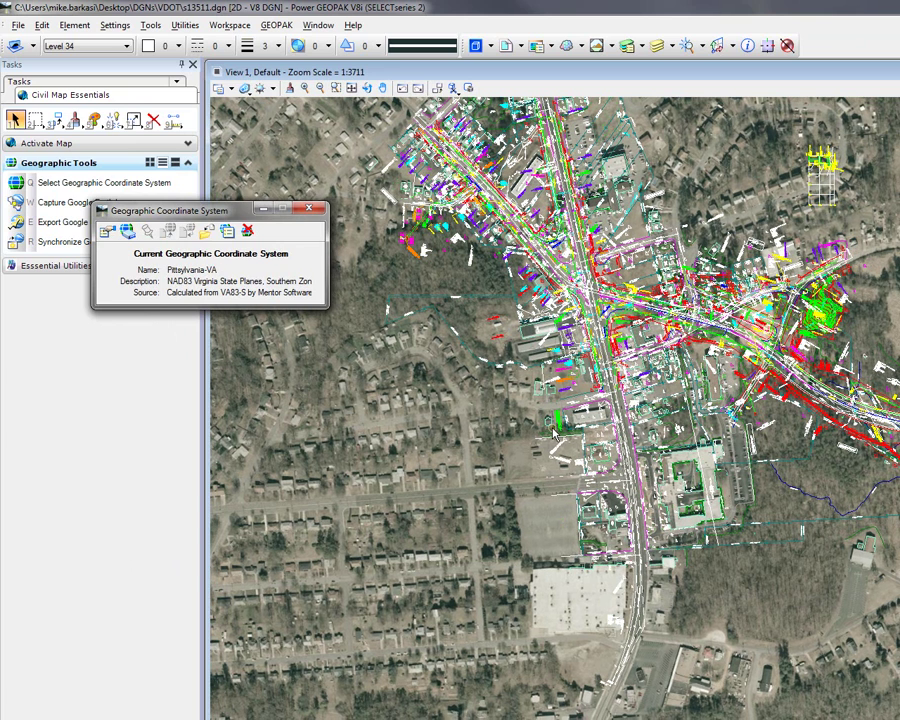
left_click(310, 208)
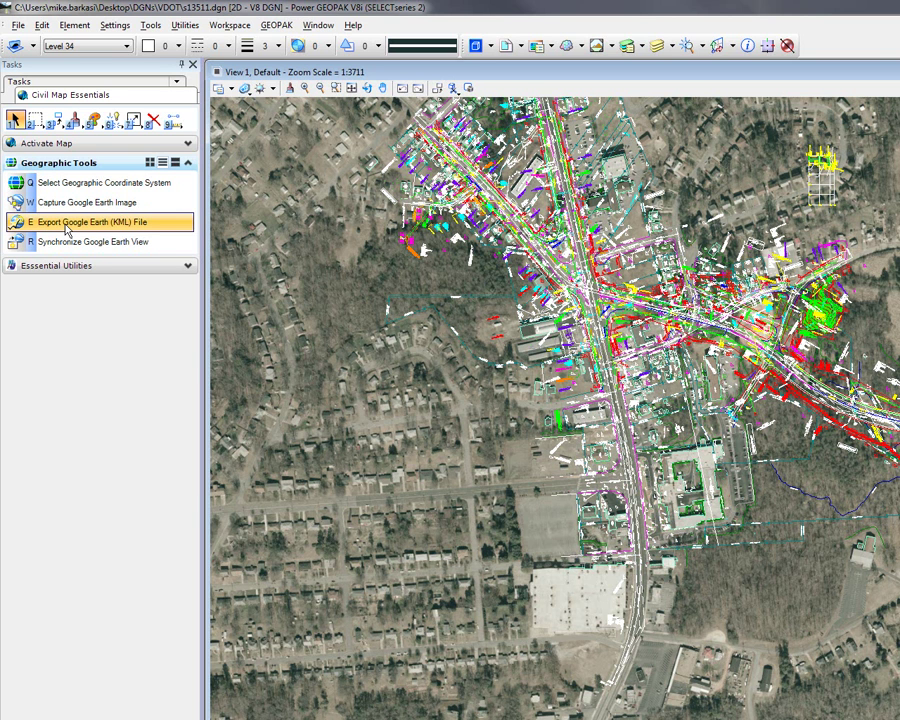
- Export the drawing to Google Earth as s13511.kmz, overwriting the existing file
left_click(67, 229)
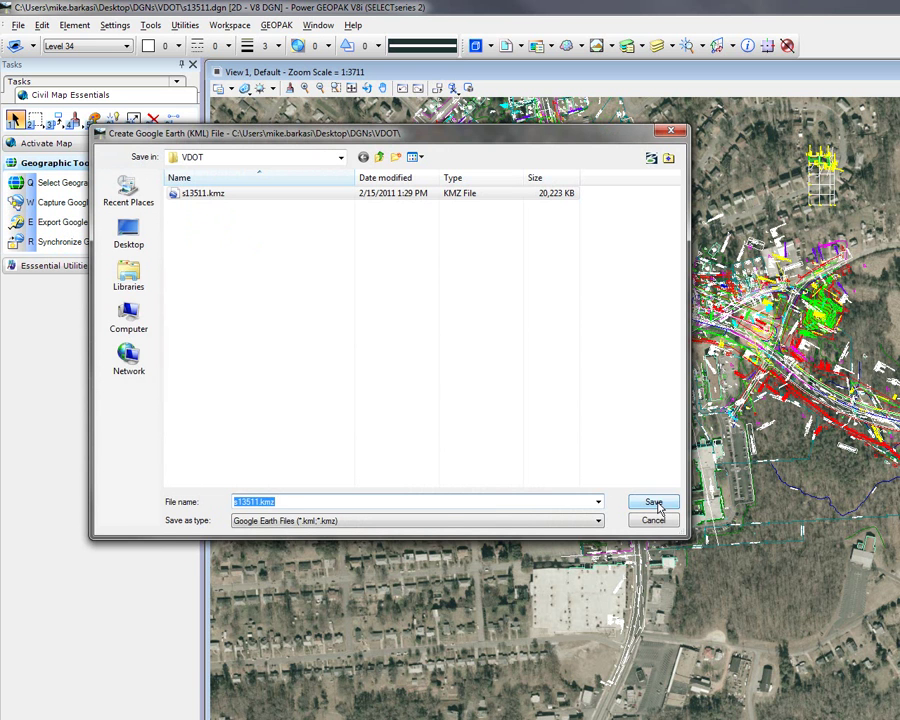
left_click(652, 503)
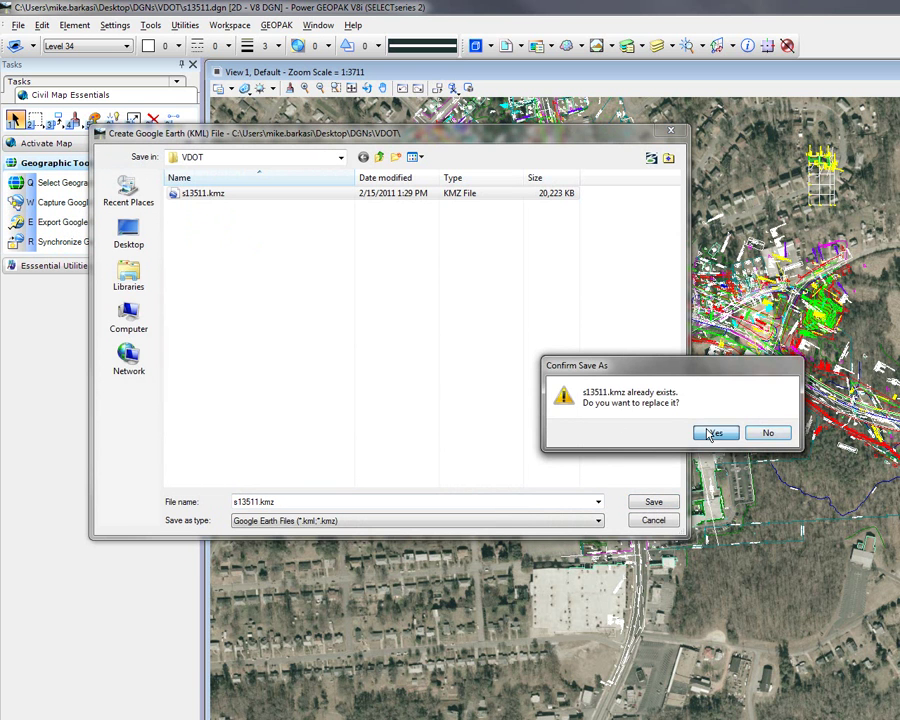
left_click(710, 433)
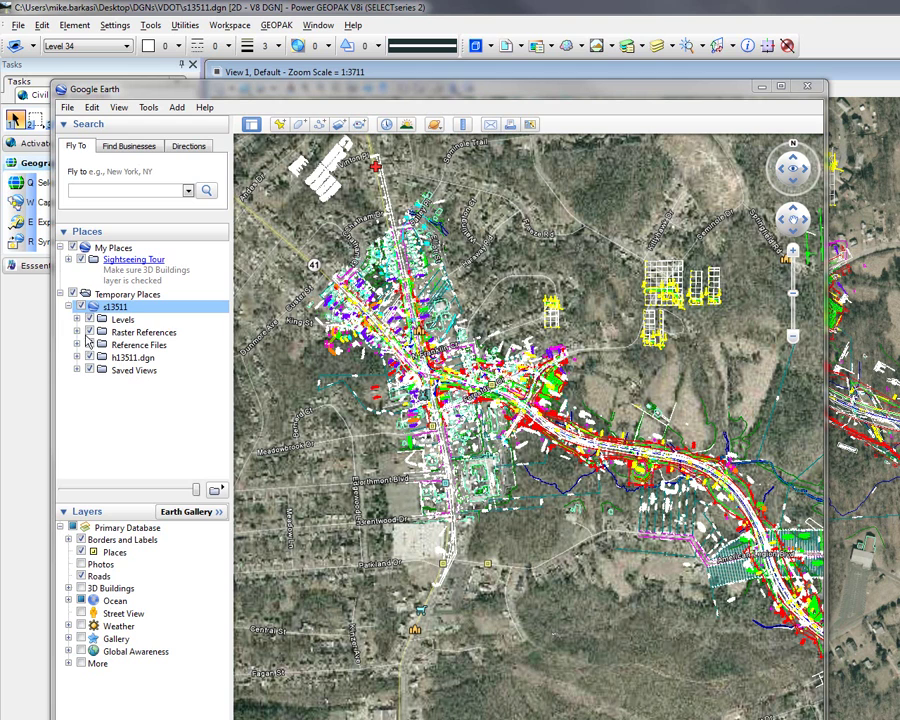
- Uncheck the s13511 Raster References layer and zoom into the linework
left_click(89, 332)
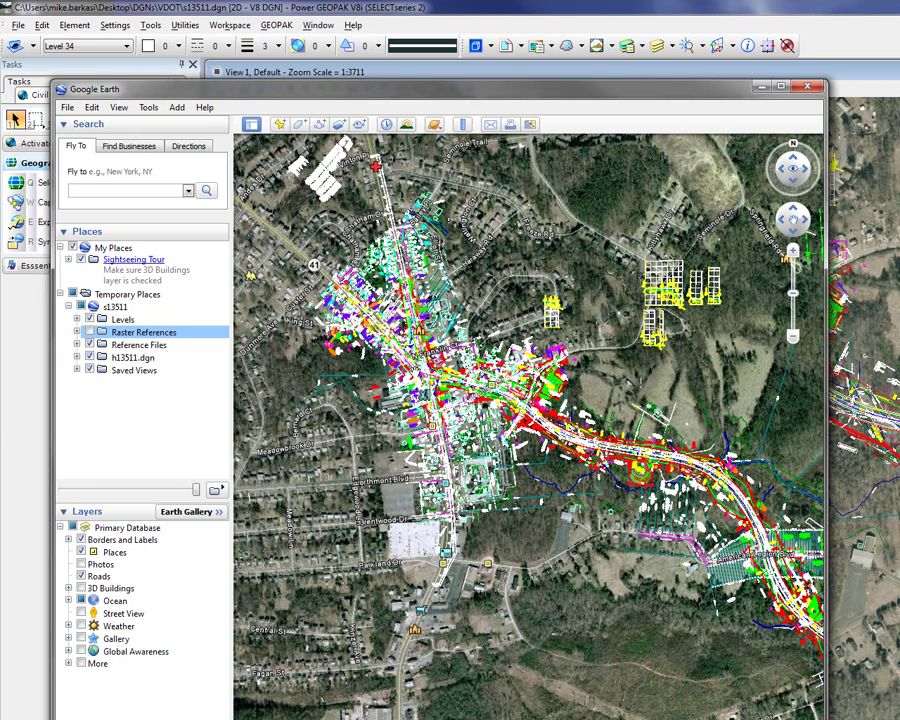
scroll(526, 446, "up", 3)
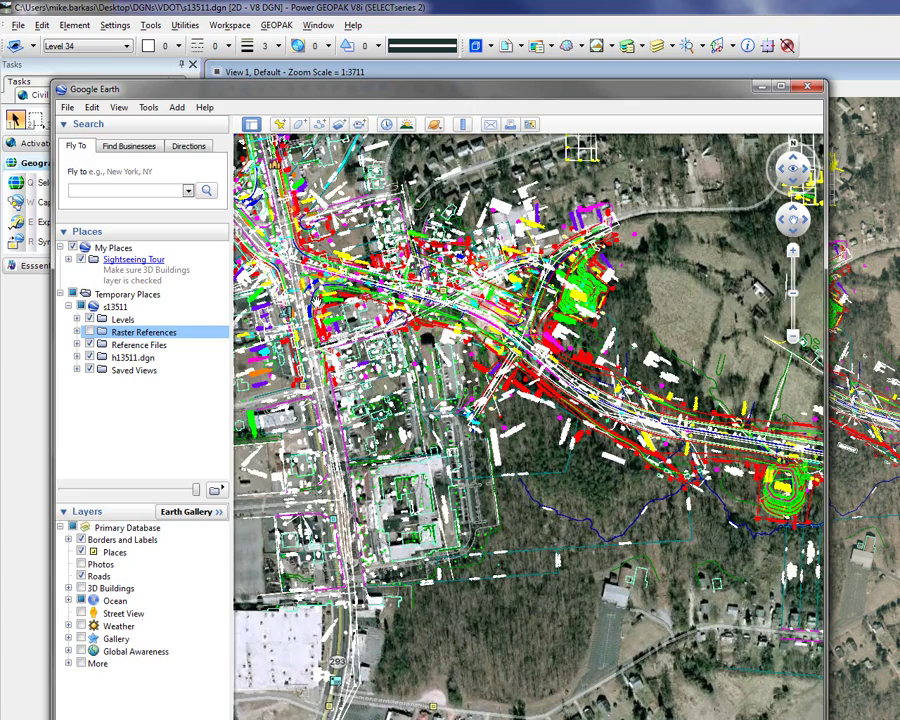